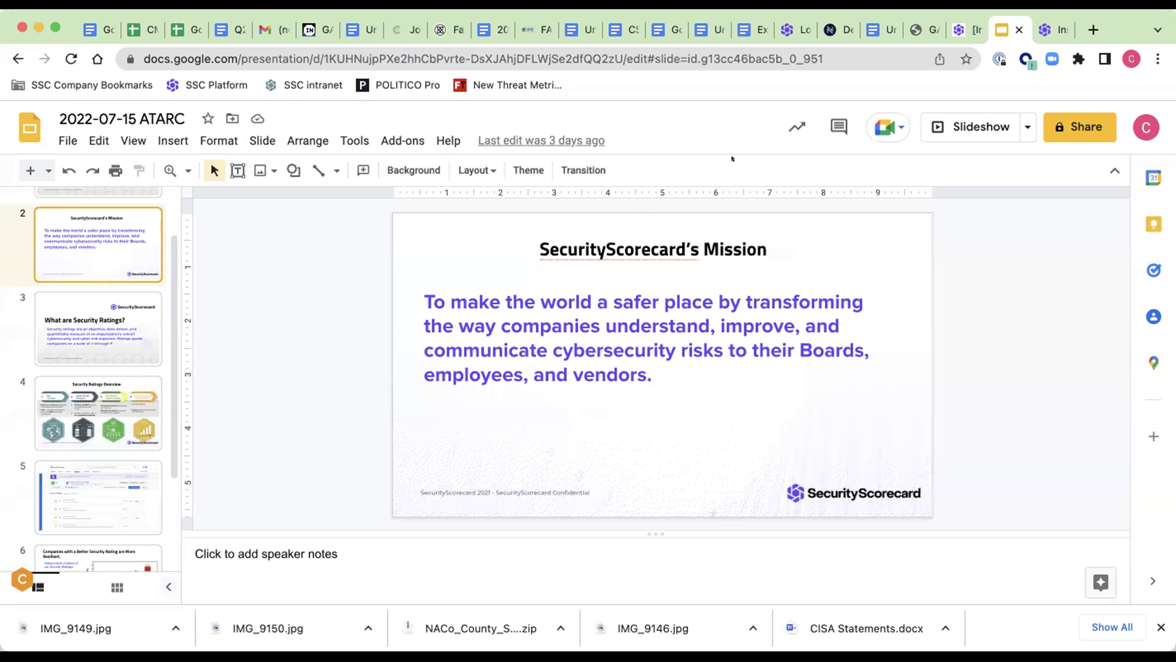
- Present the deck and step back to the title slide, SecurityScorecard Introduction and Briefing
left_click(956, 127)
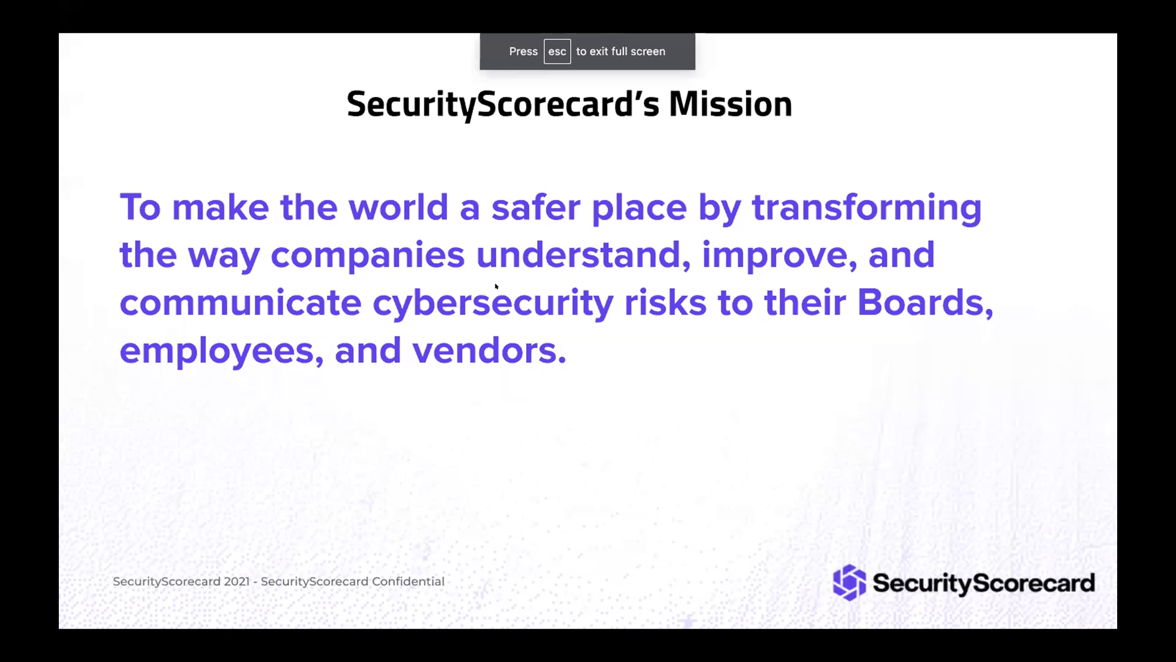
key("Left")
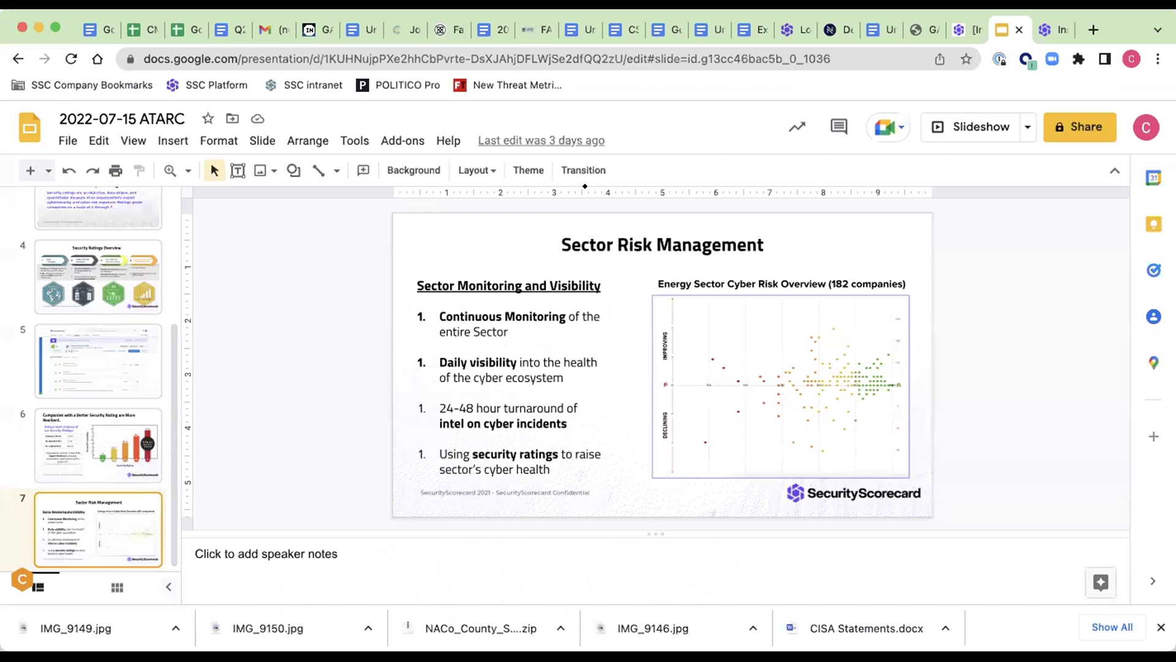
- Search SecurityScorecard for 'cfo' to find the CFO Act Agencies / FISMA portfolio
left_click(1051, 30)
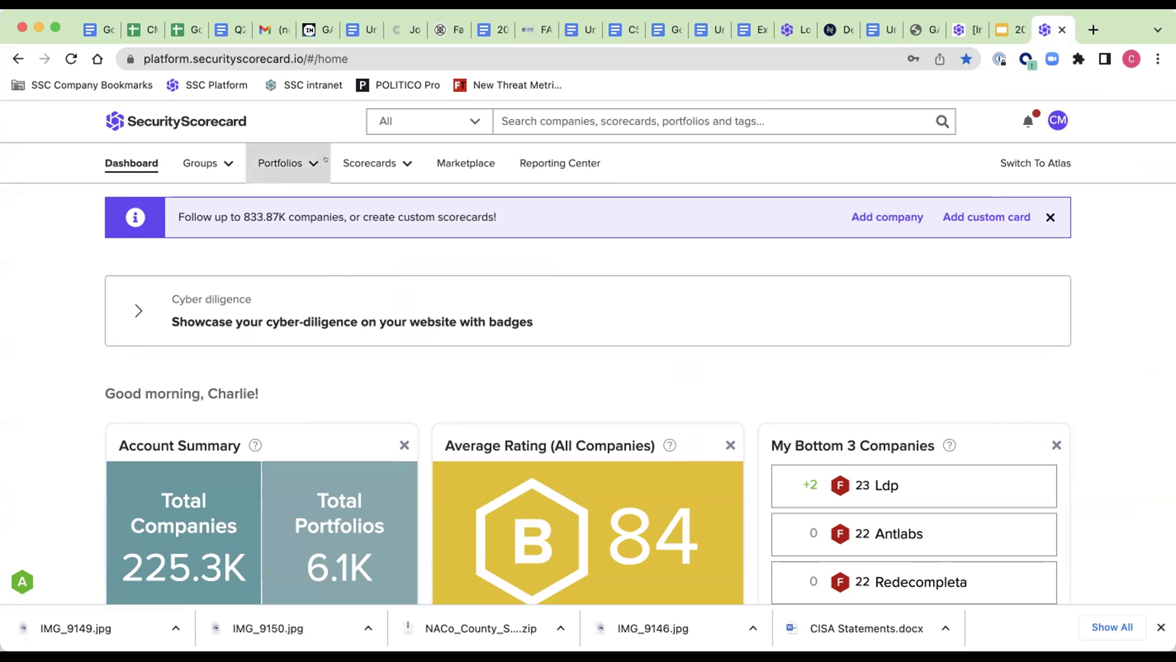
left_click(555, 119)
type("cfo")
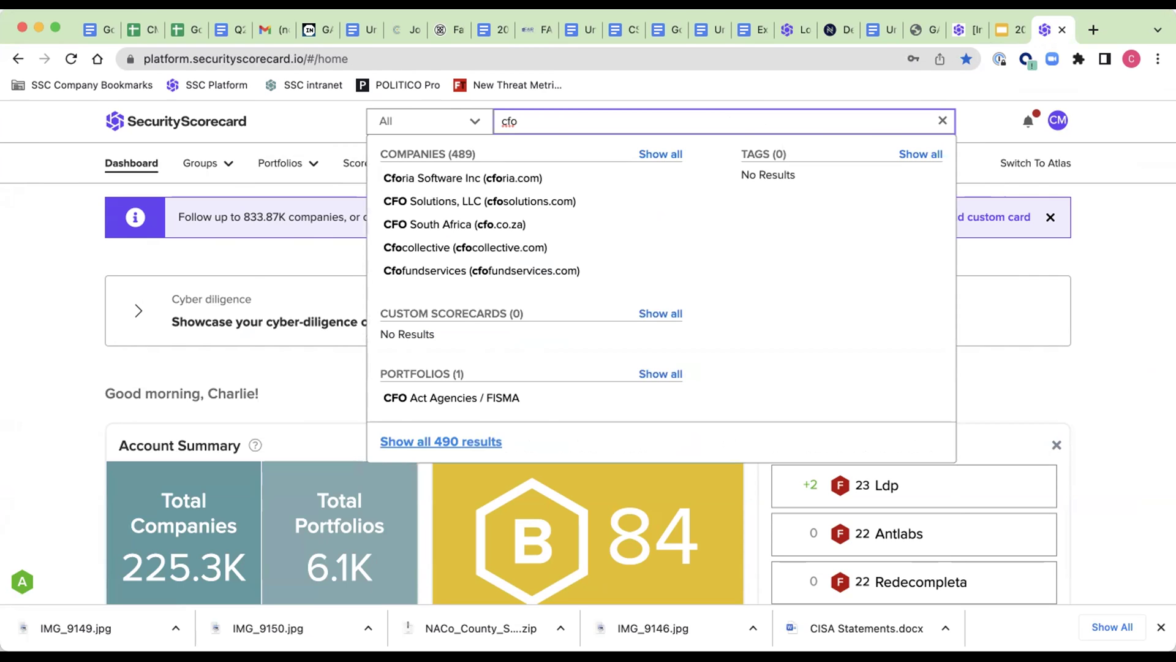
- Open the CFO Act Agencies / FISMA portfolio and review its 25 agencies' security scores
left_click(437, 398)
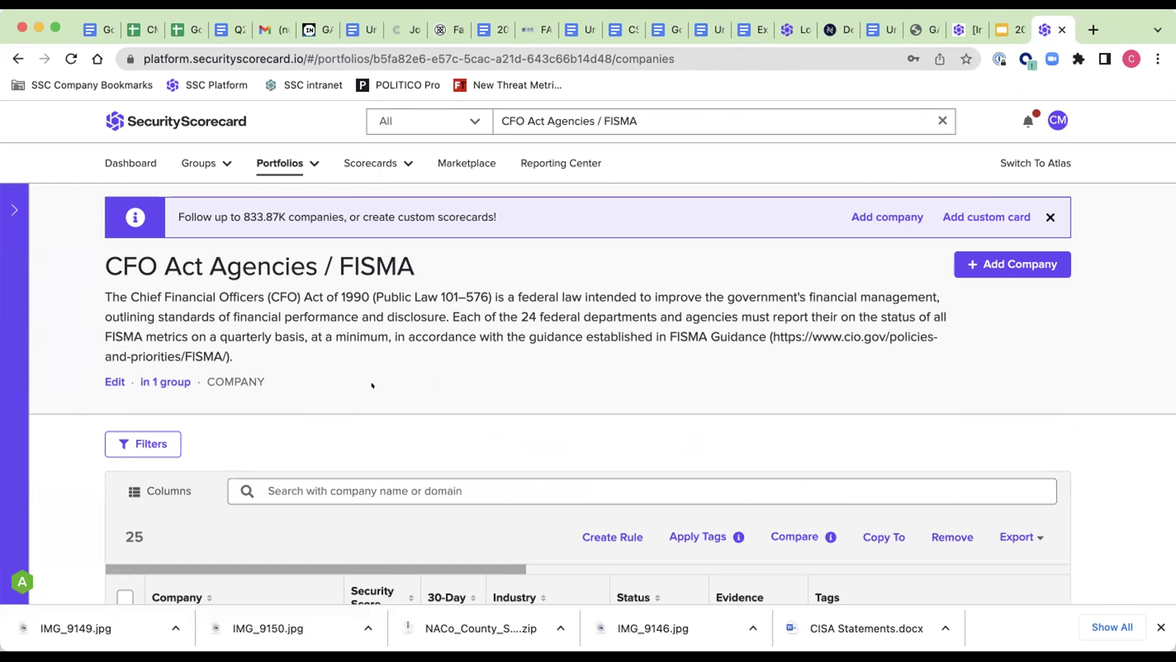
scroll(371, 385, "down", 3)
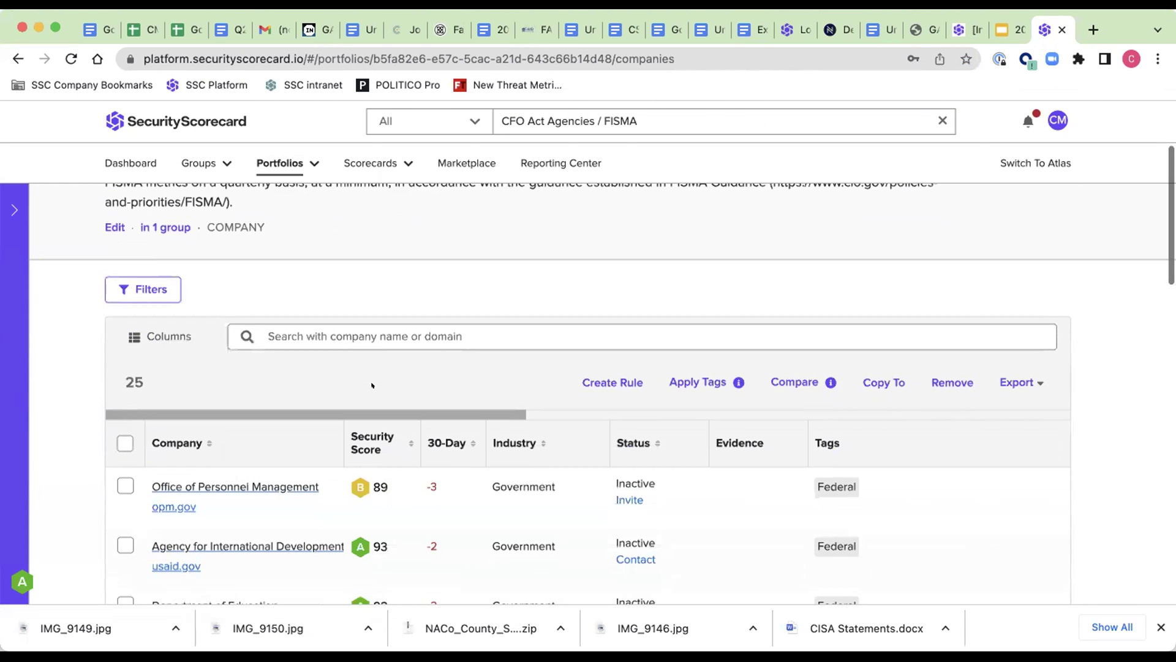
scroll(372, 385, "up", 3)
scroll(372, 385, "down", 3)
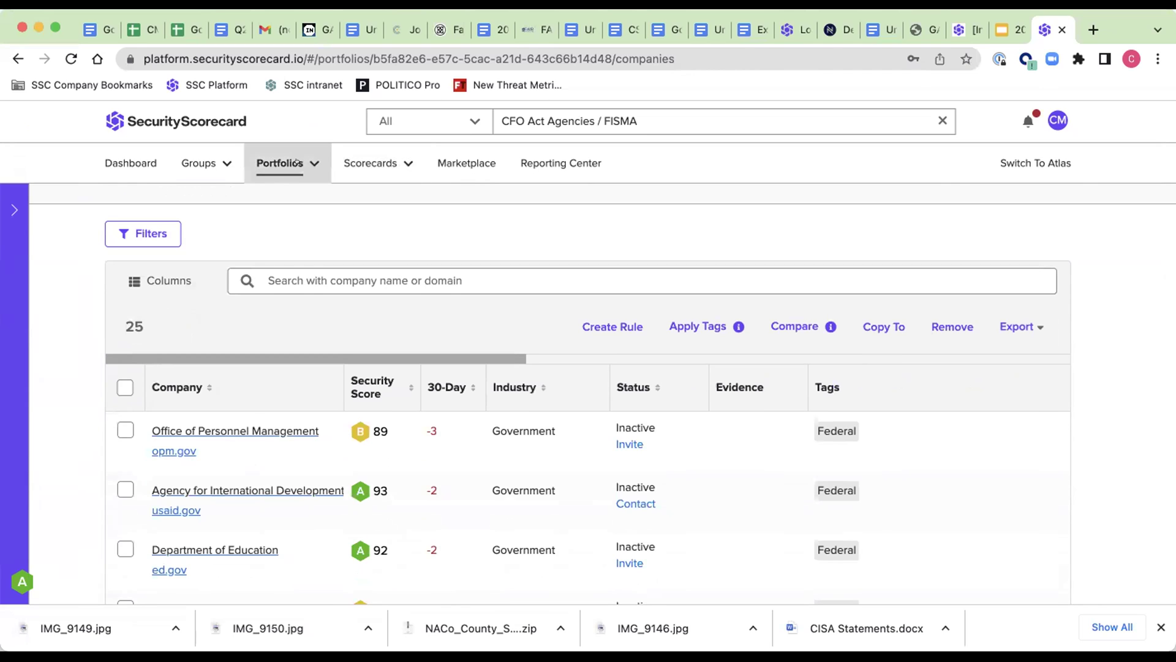
scroll(312, 245, "down", 2)
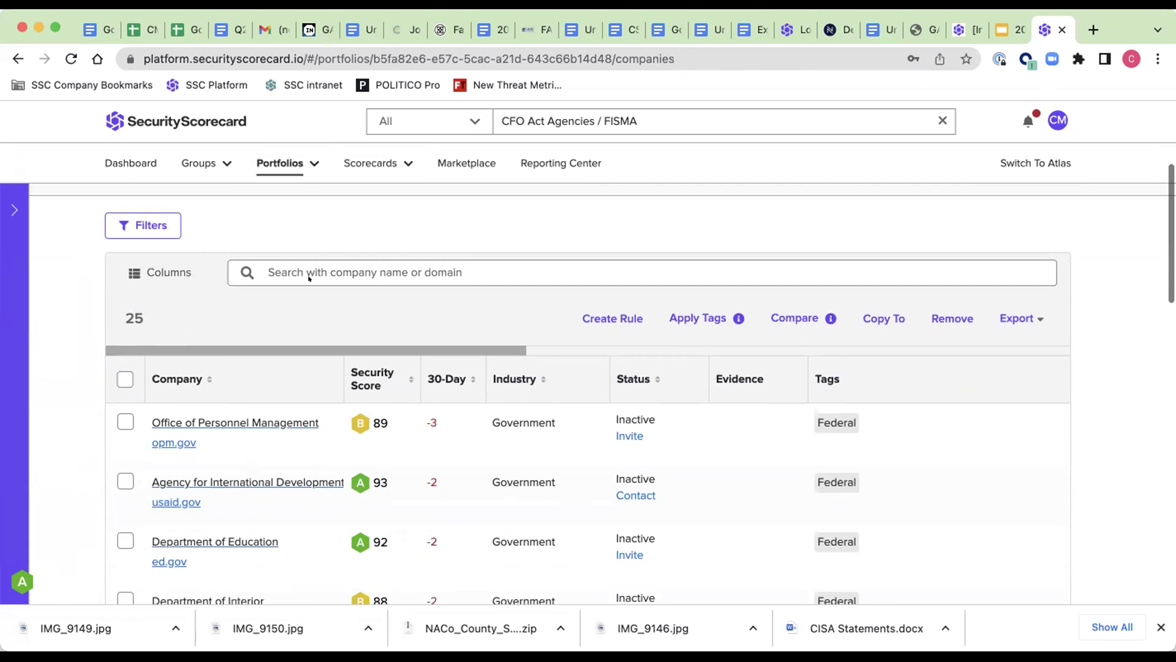
scroll(320, 306, "up", 1)
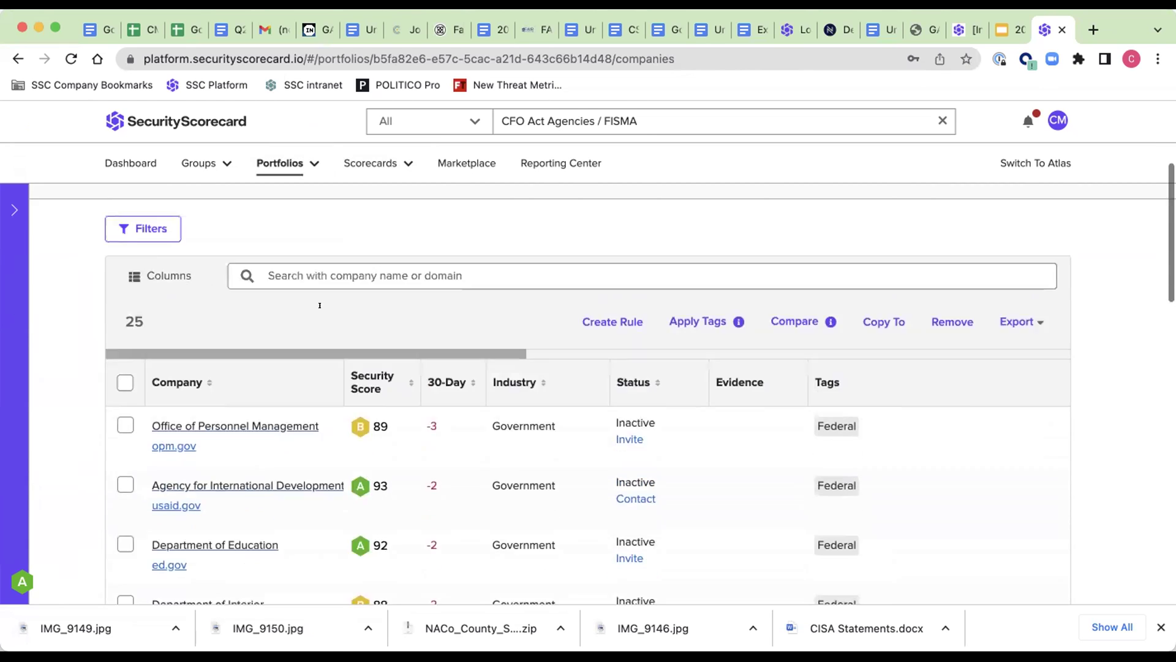
scroll(319, 306, "up", 2)
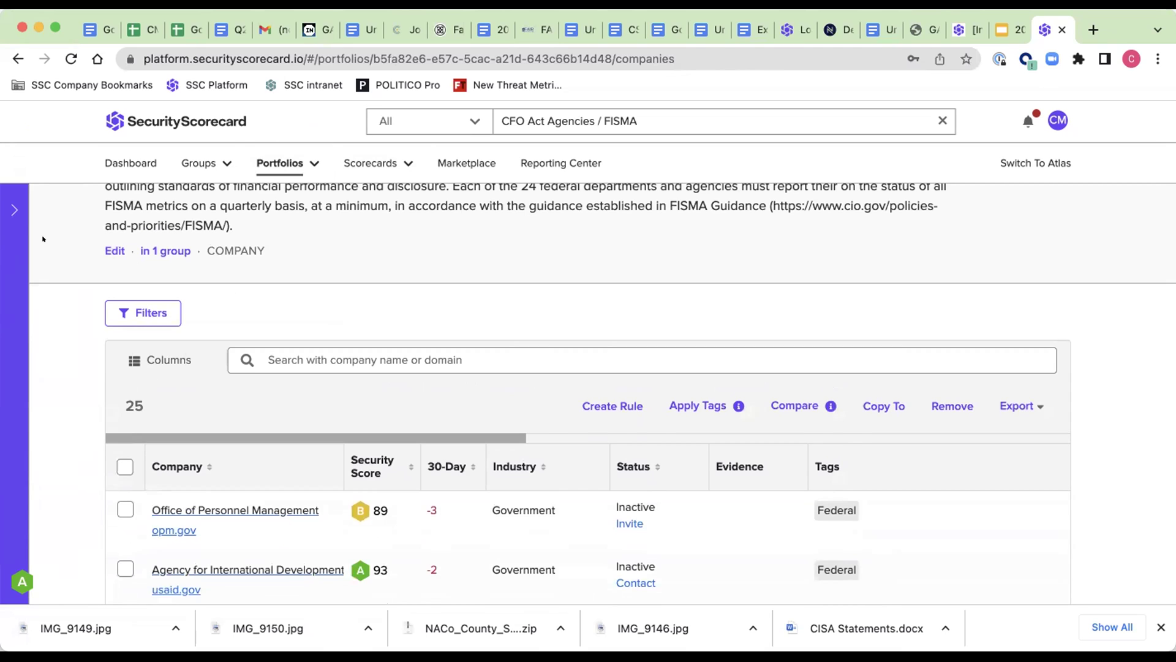
left_click(15, 235)
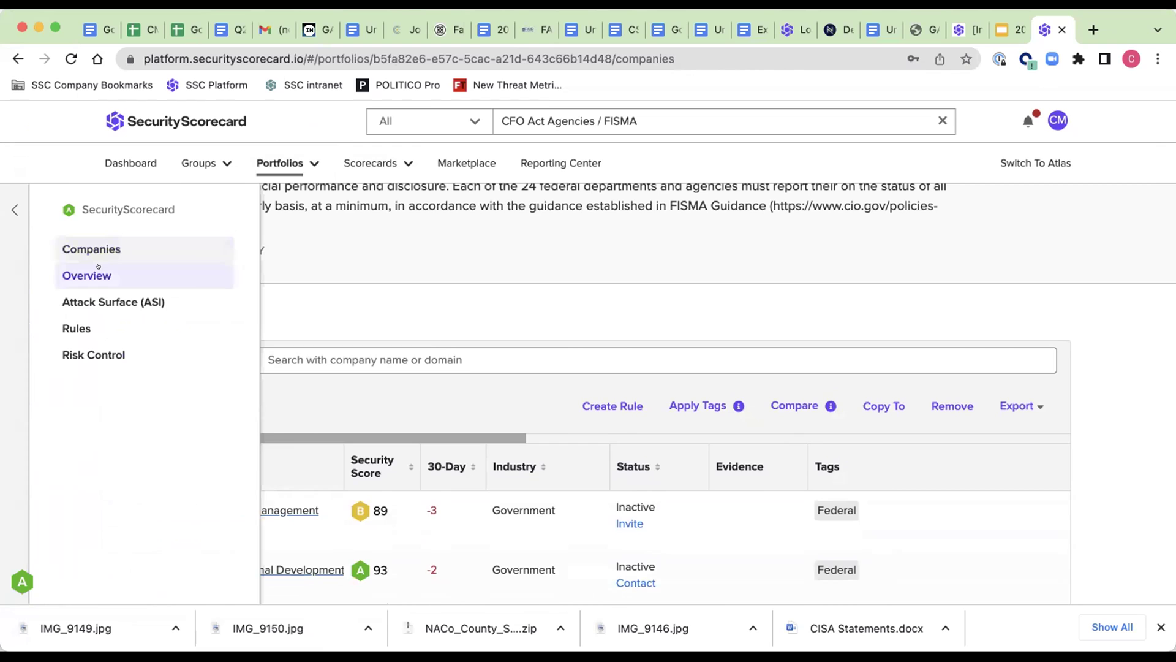
left_click(98, 267)
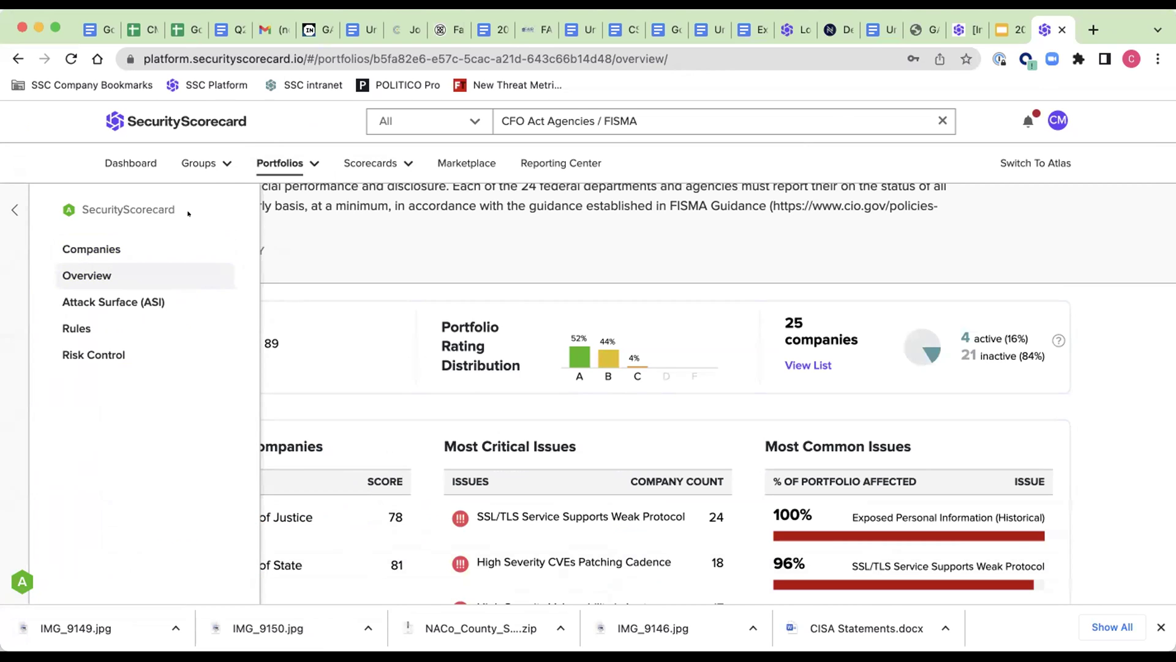
left_click(8, 203)
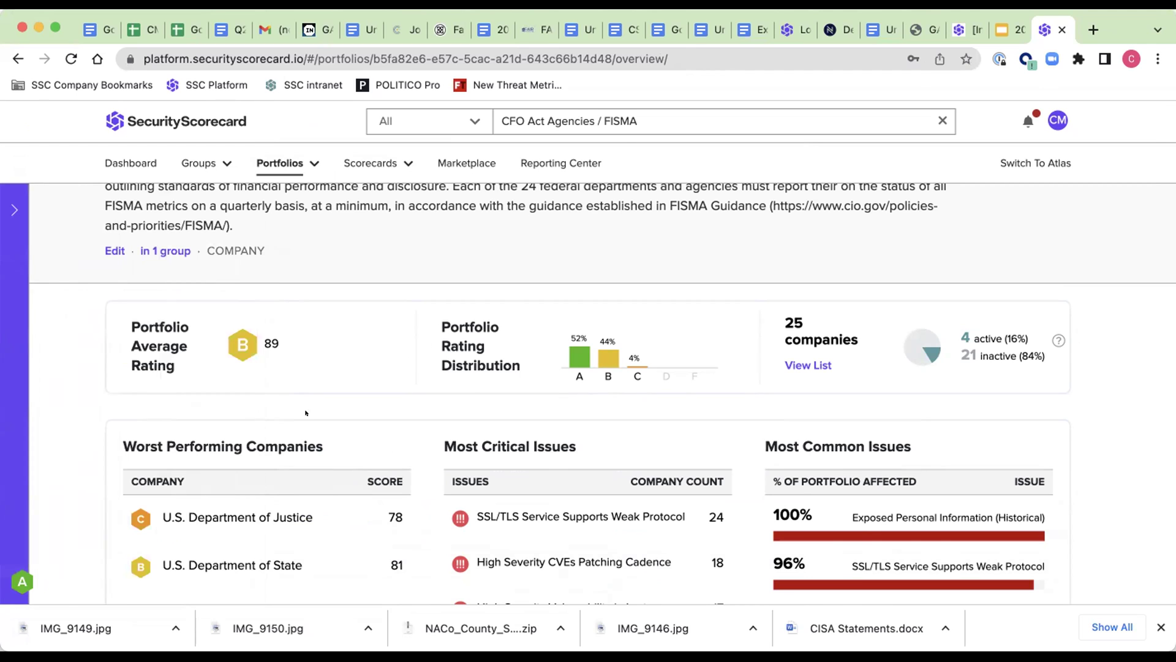
scroll(387, 305, "down", 3)
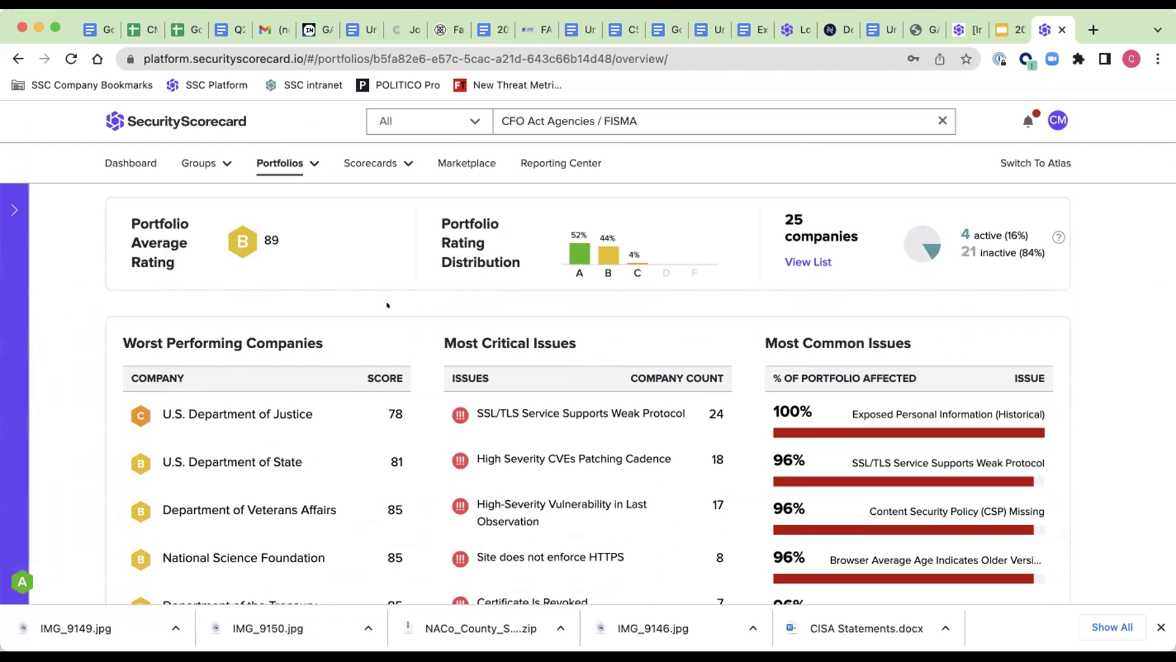
scroll(386, 305, "down", 2)
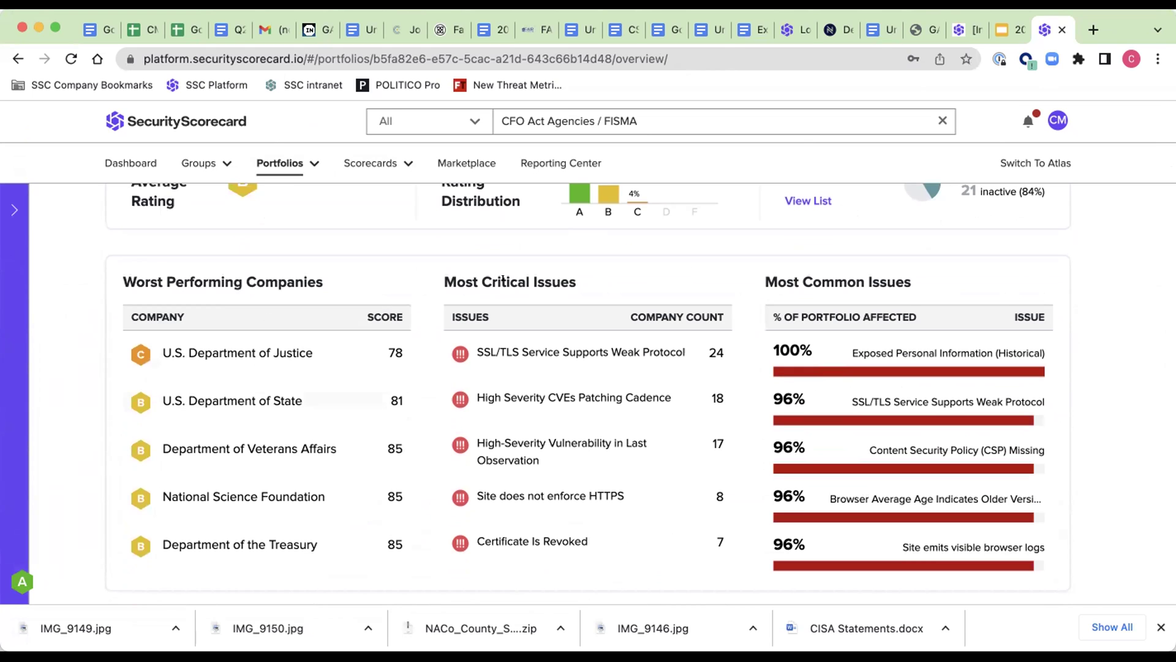
scroll(551, 294, "down", 1)
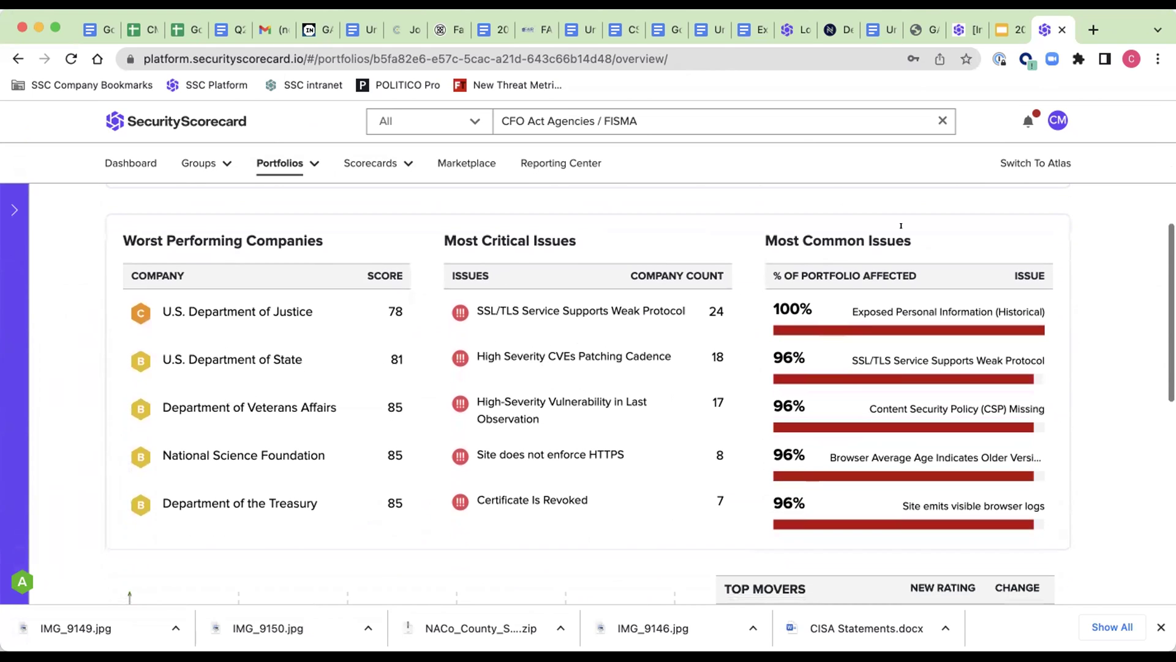
scroll(674, 307, "down", 5)
scroll(695, 306, "up", 1)
scroll(698, 306, "down", 6)
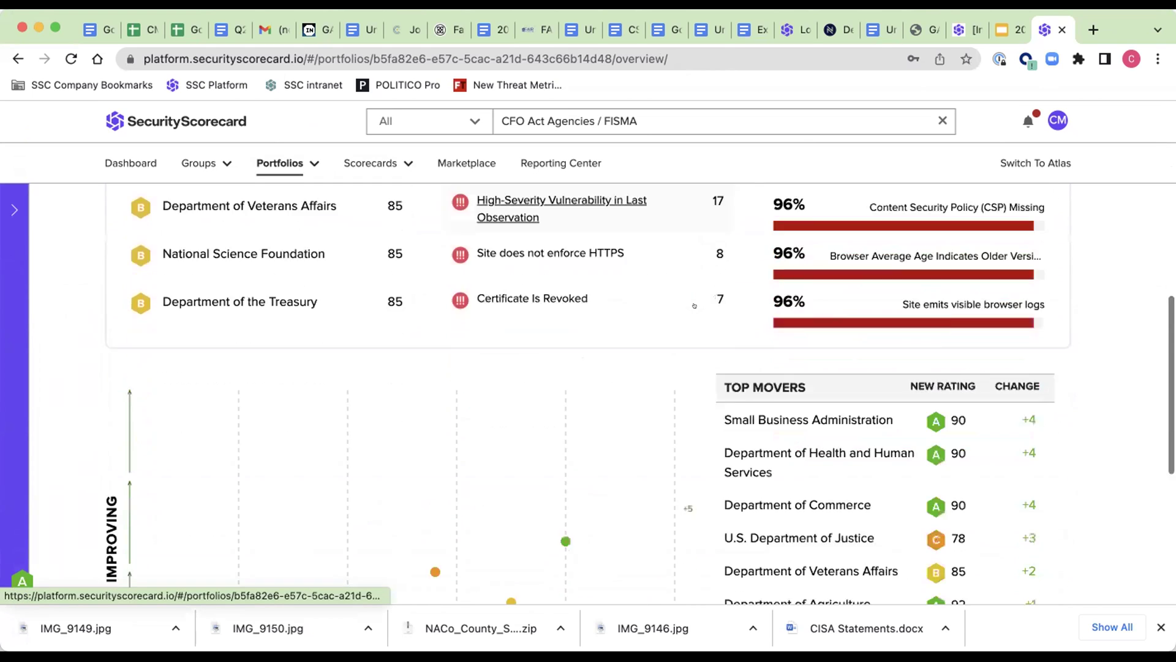
scroll(702, 304, "down", 2)
scroll(702, 305, "up", 12)
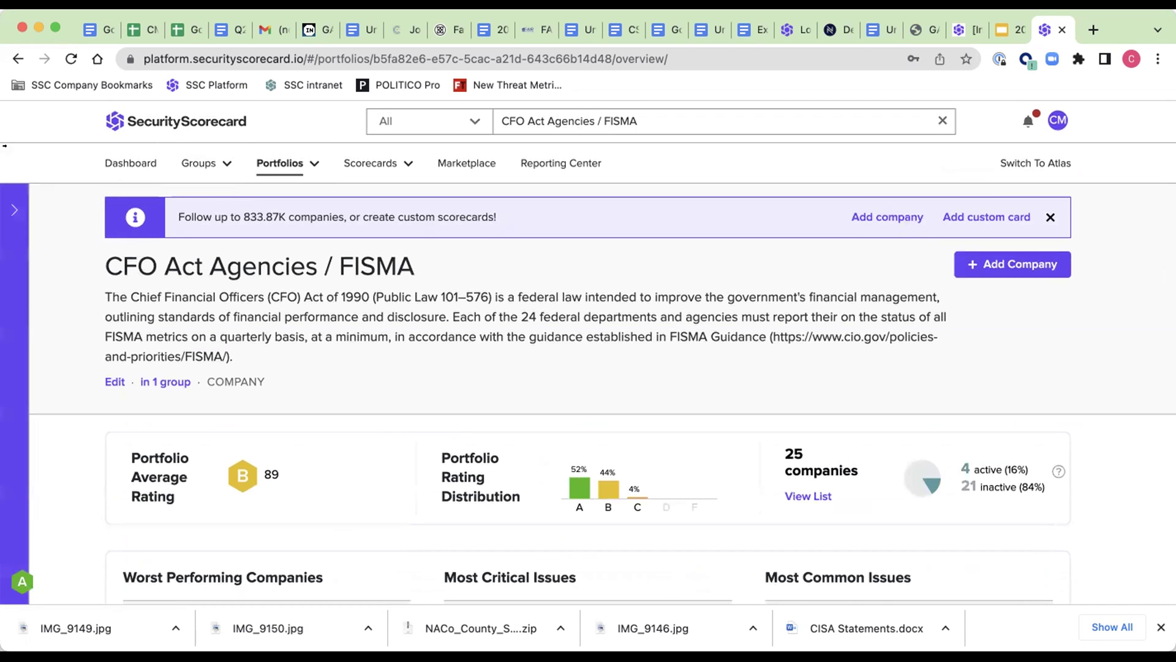
left_click(9, 57)
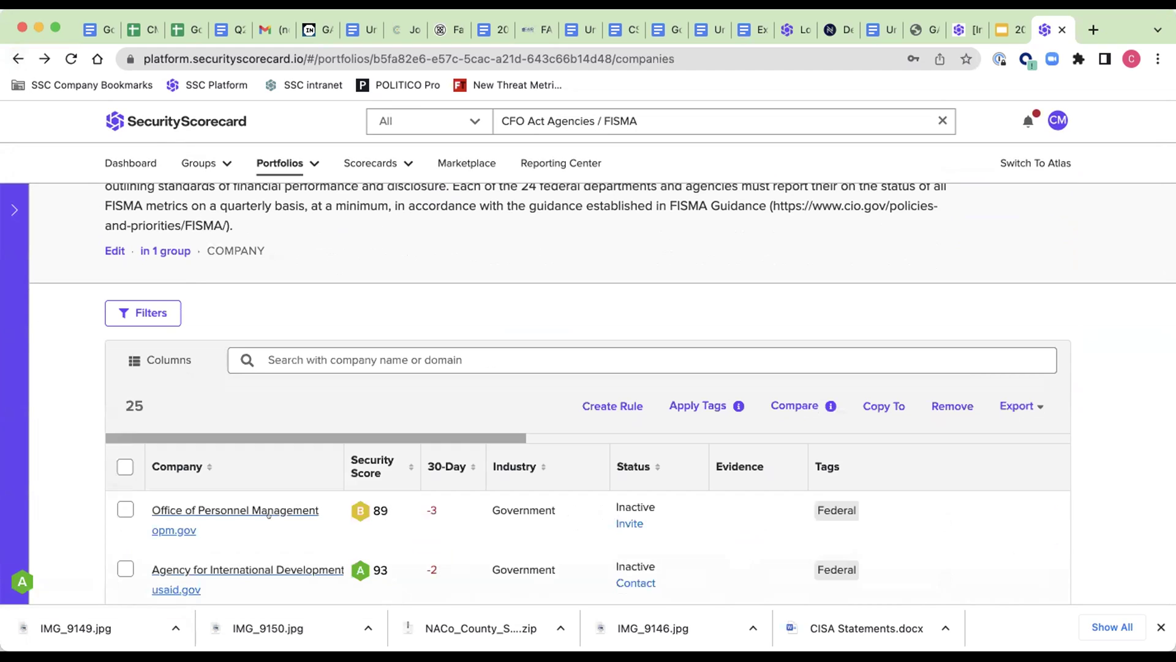
left_click(257, 508)
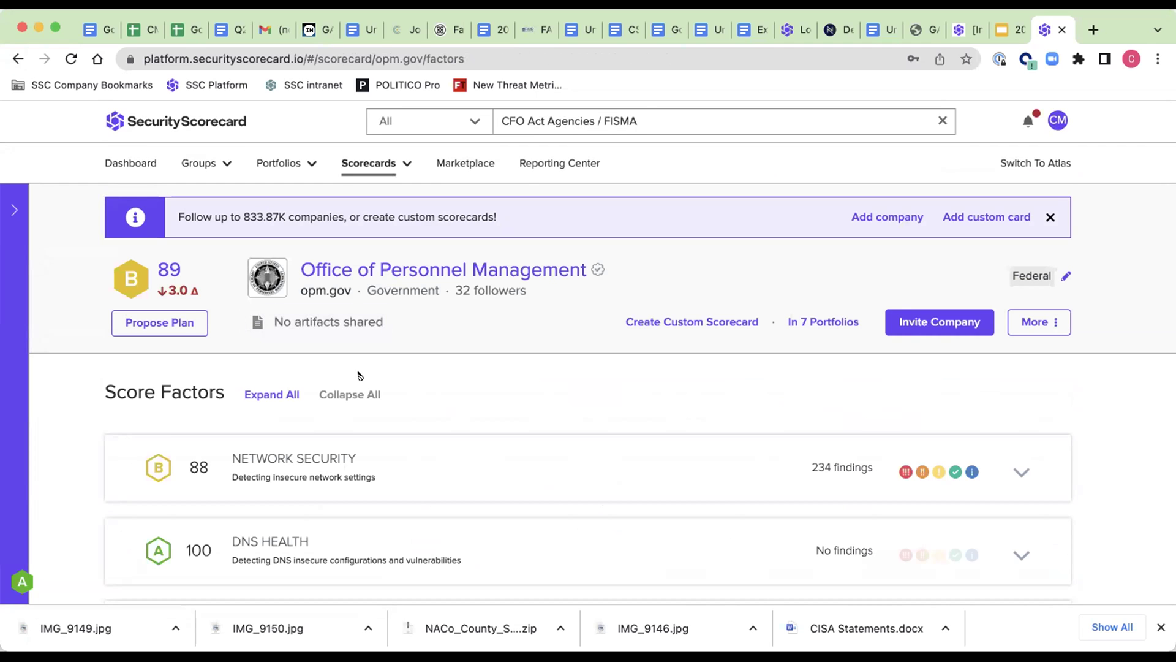
scroll(468, 354, "down", 3)
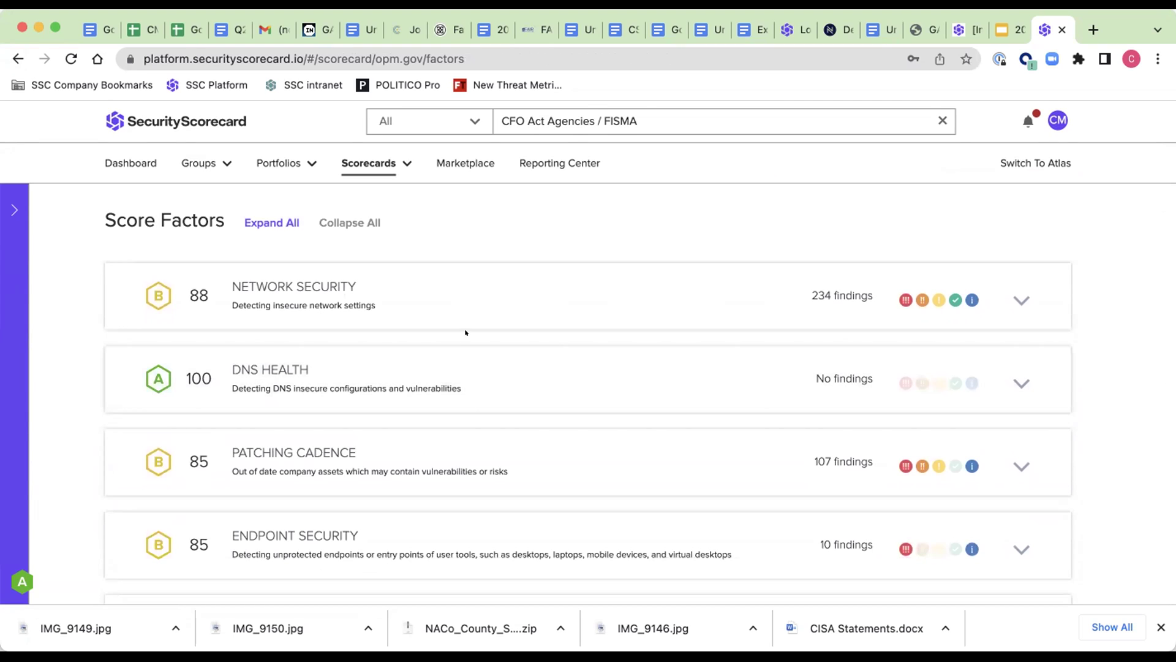
scroll(455, 281, "down", 1)
scroll(455, 281, "down", 5)
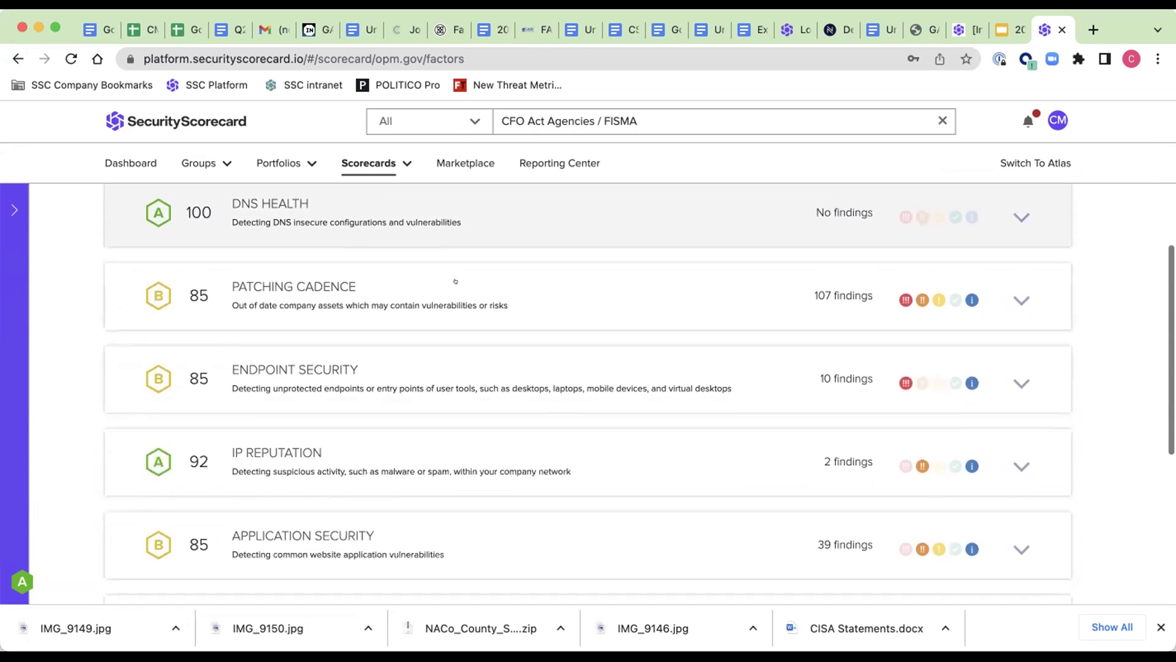
scroll(456, 282, "down", 2)
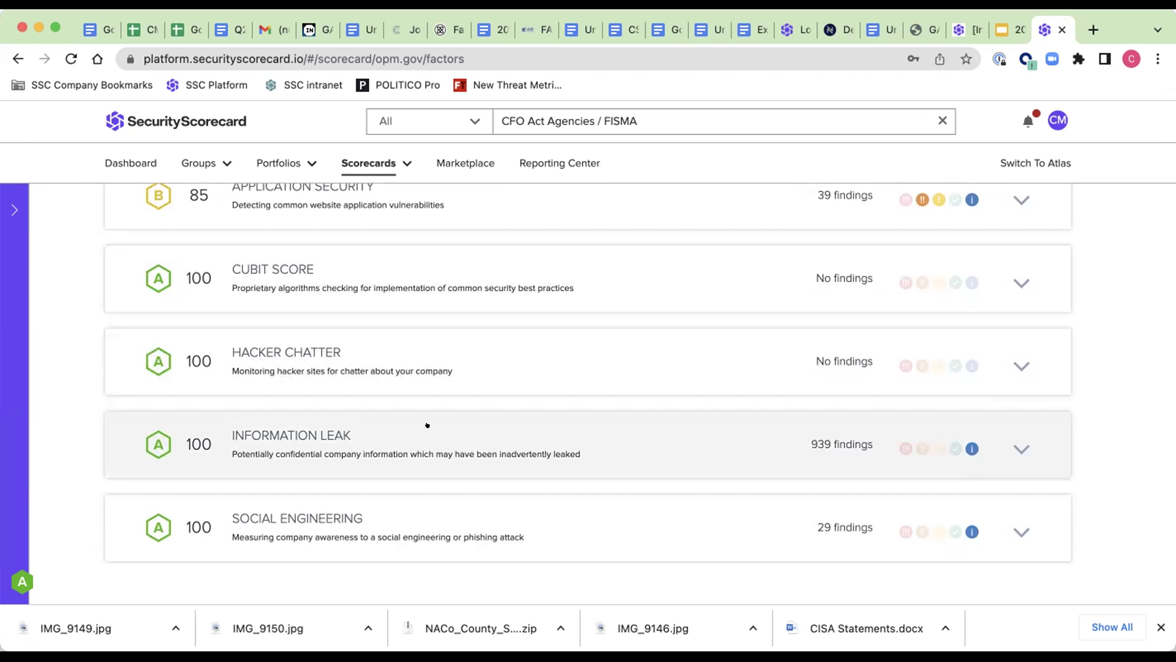
scroll(427, 424, "up", 10)
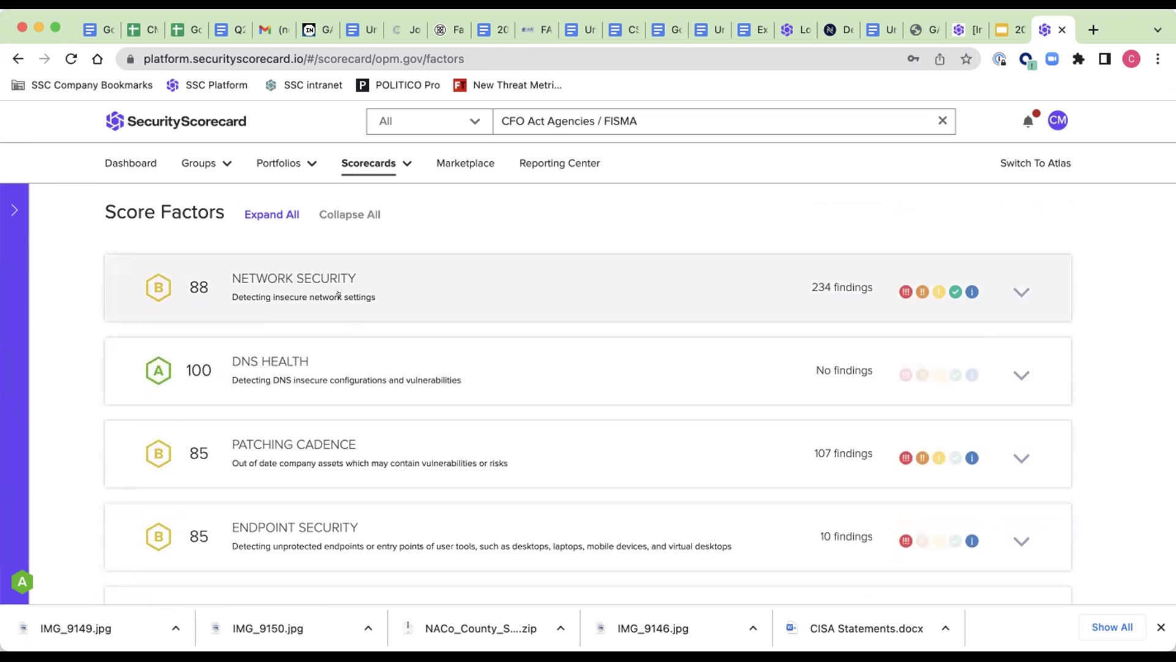
- Expand Network Security findings by severity, then go to OPM's Digital Footprint page
left_click(338, 295)
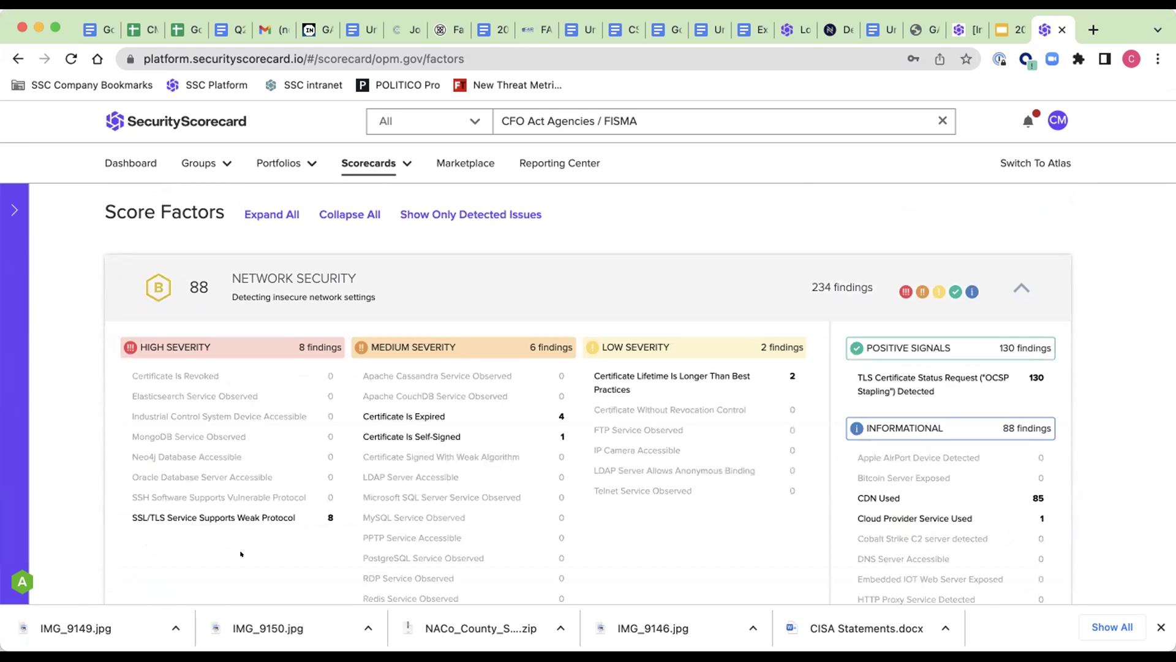
scroll(506, 420, "down", 2)
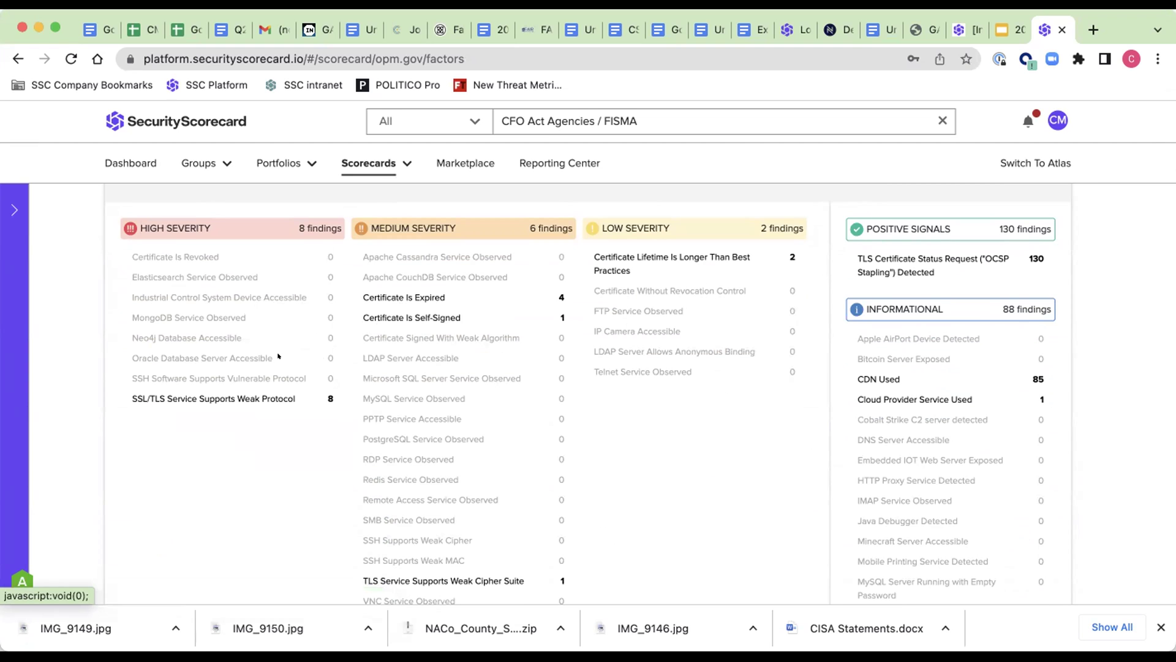
scroll(277, 356, "up", 5)
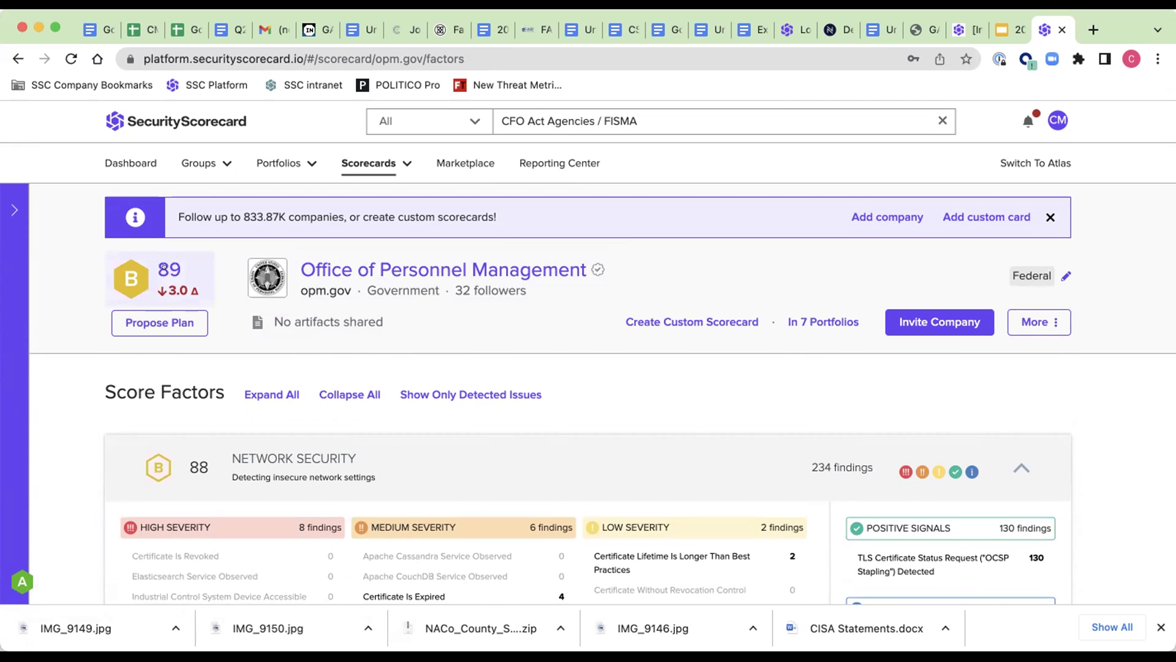
left_click(15, 343)
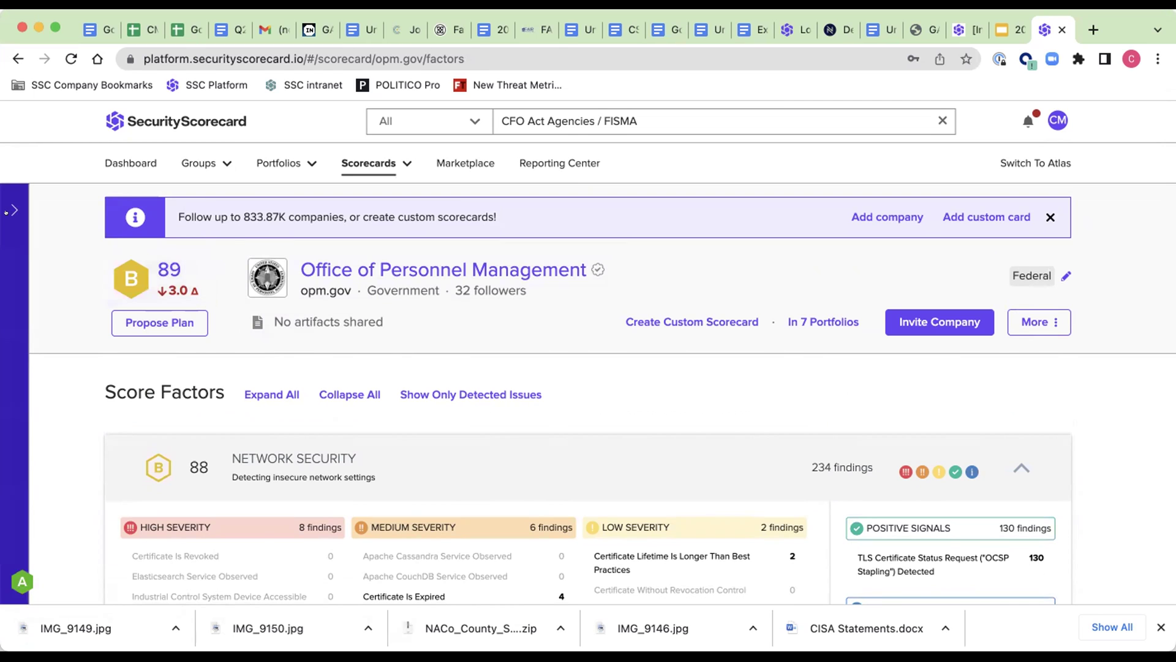
left_click(124, 414)
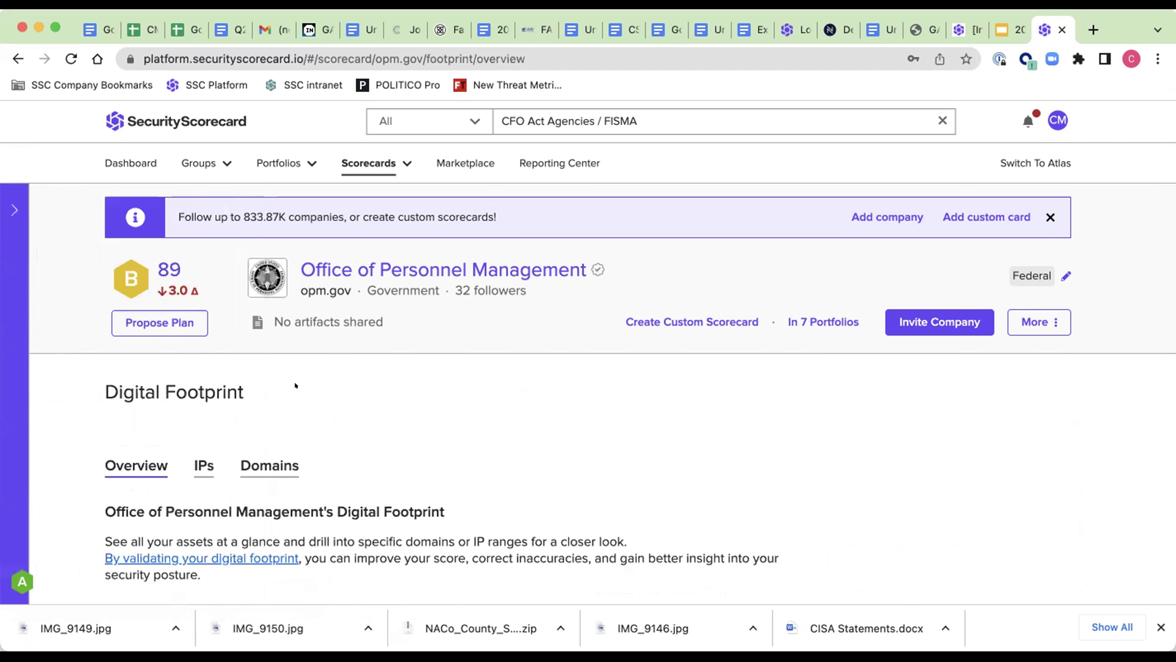
- Browse the Digital Footprint overview and IP-per-location map, then list opm.gov's 5.94K IPs
scroll(295, 385, "down", 4)
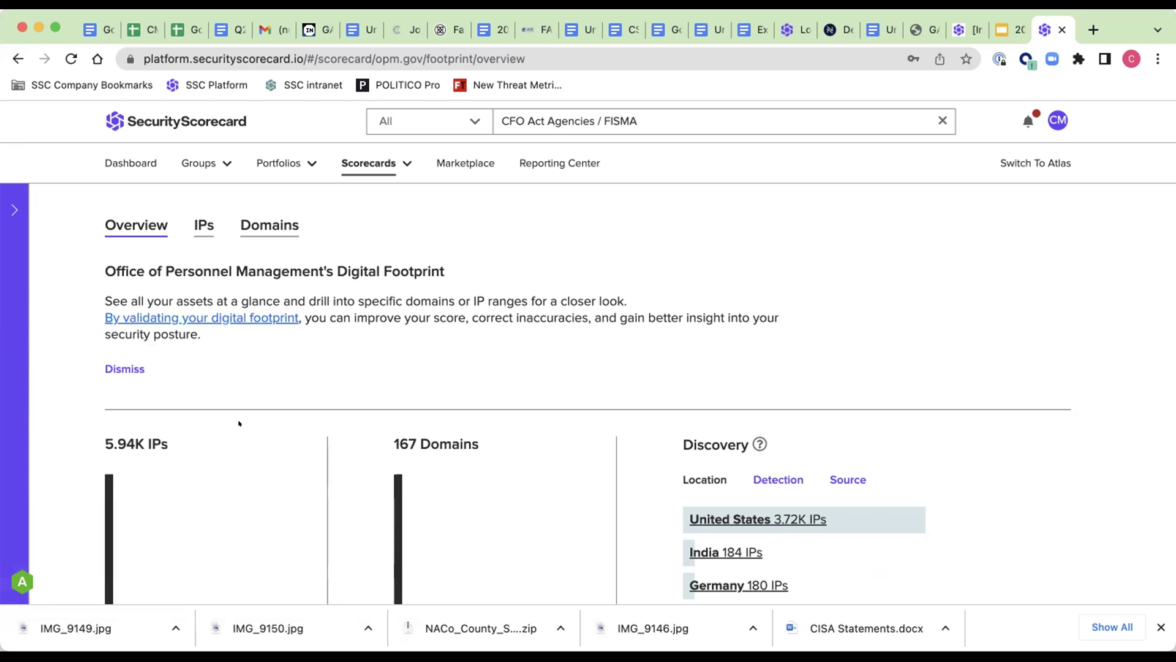
scroll(239, 422, "up", 4)
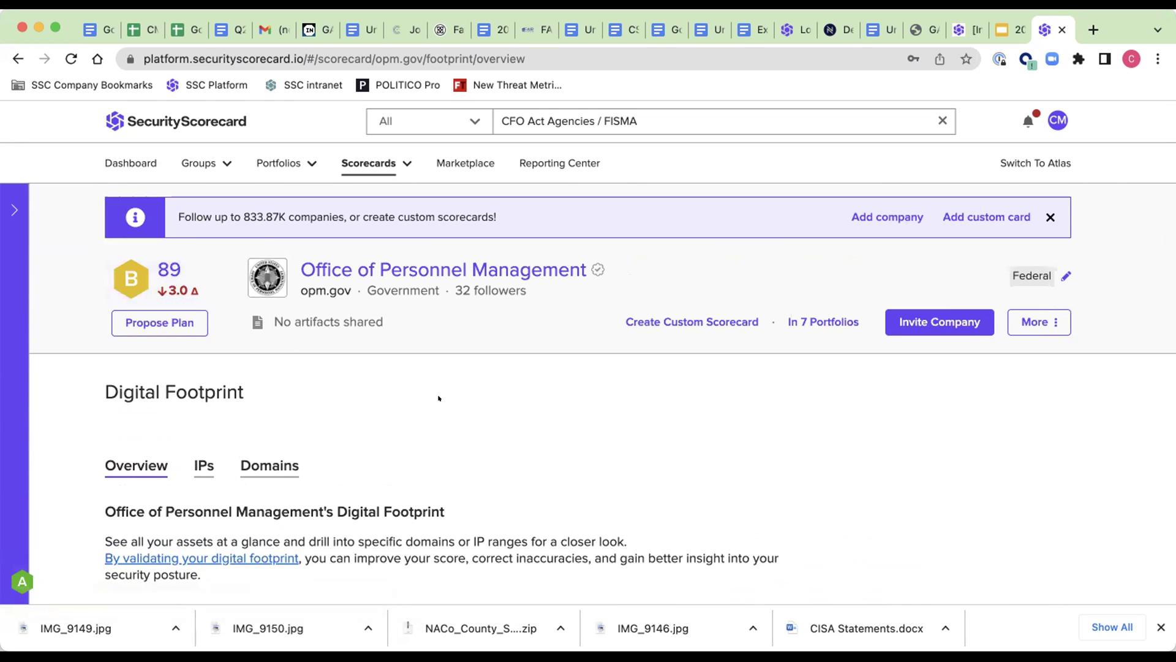
scroll(439, 398, "down", 3)
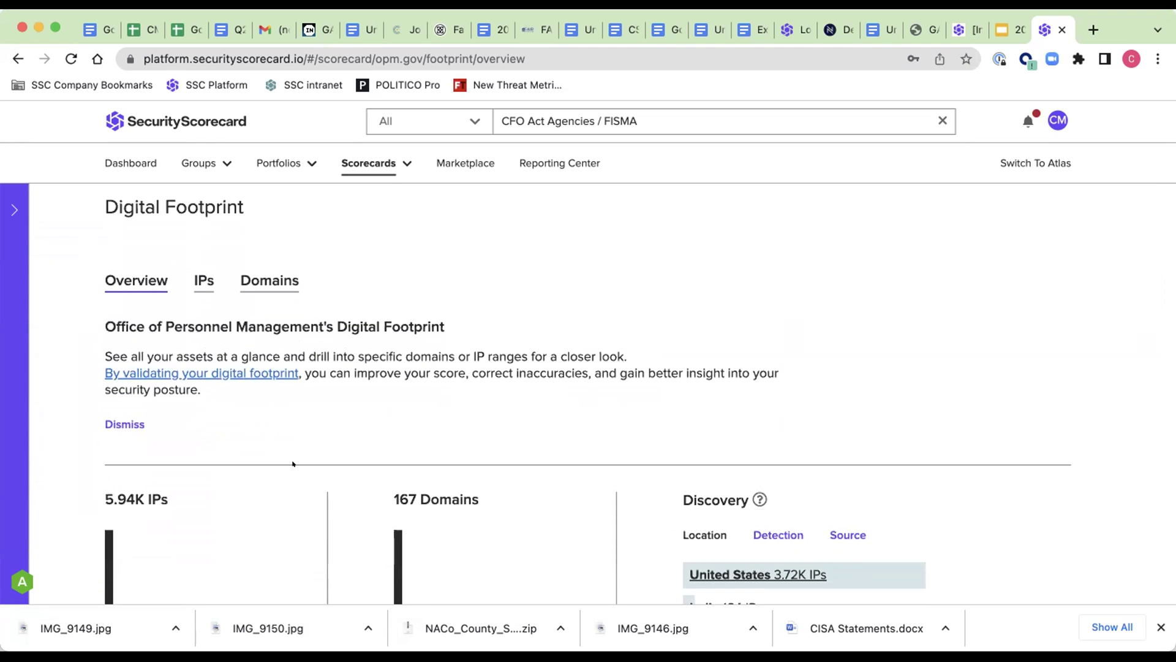
scroll(293, 464, "down", 8)
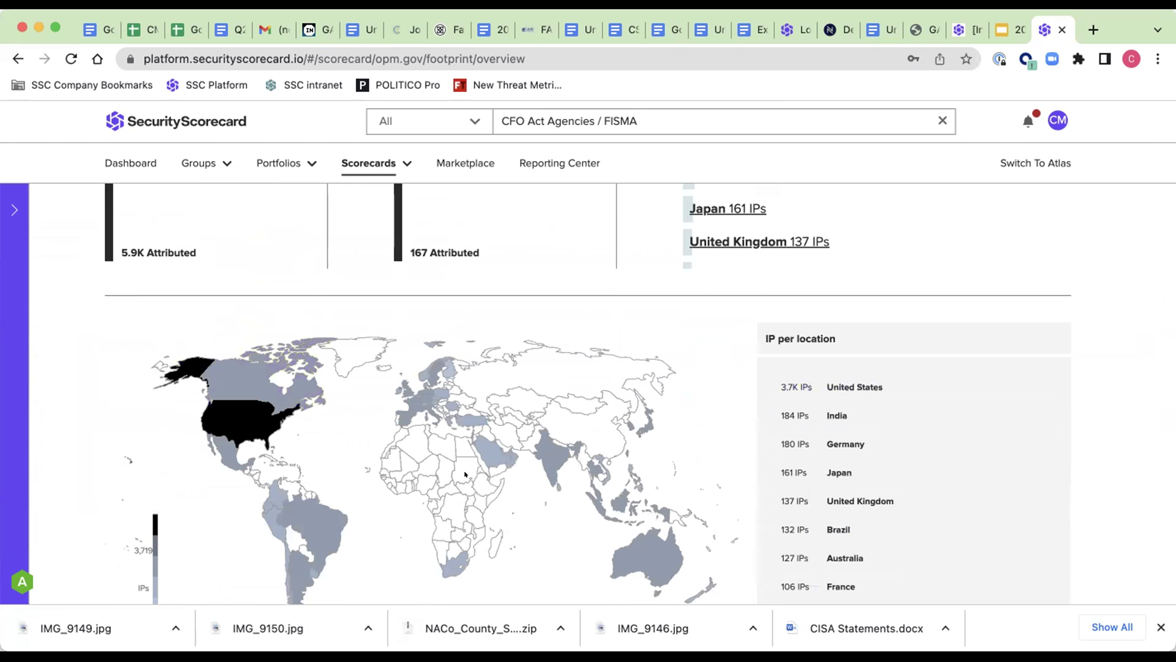
scroll(466, 473, "down", 3)
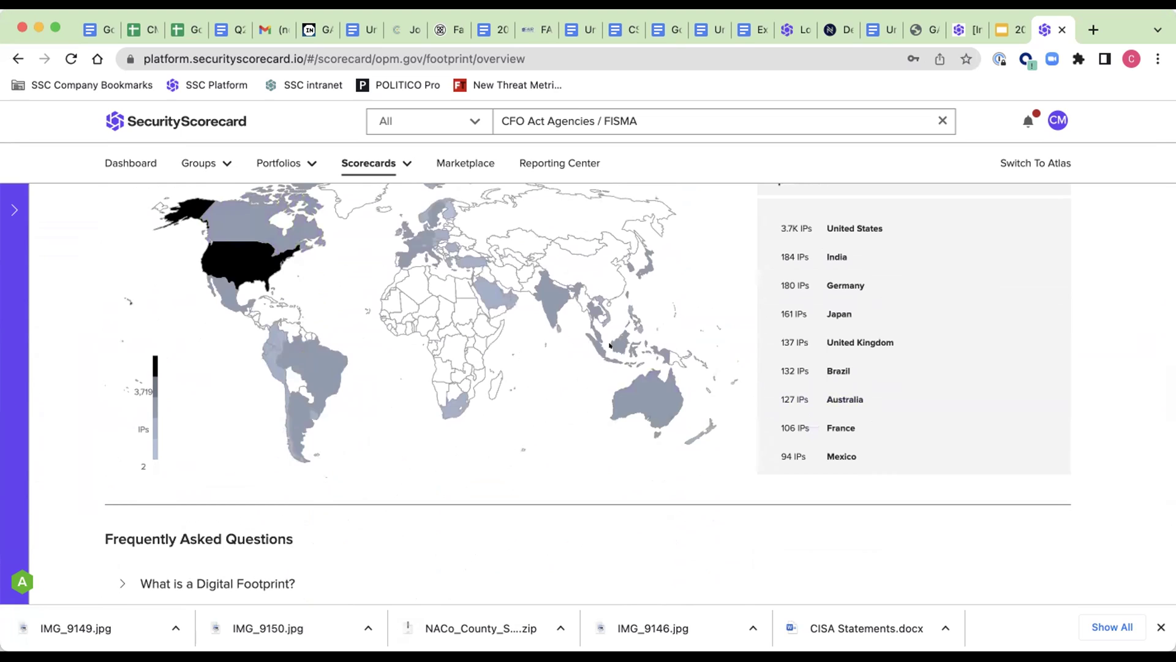
mouse_move(588, 344)
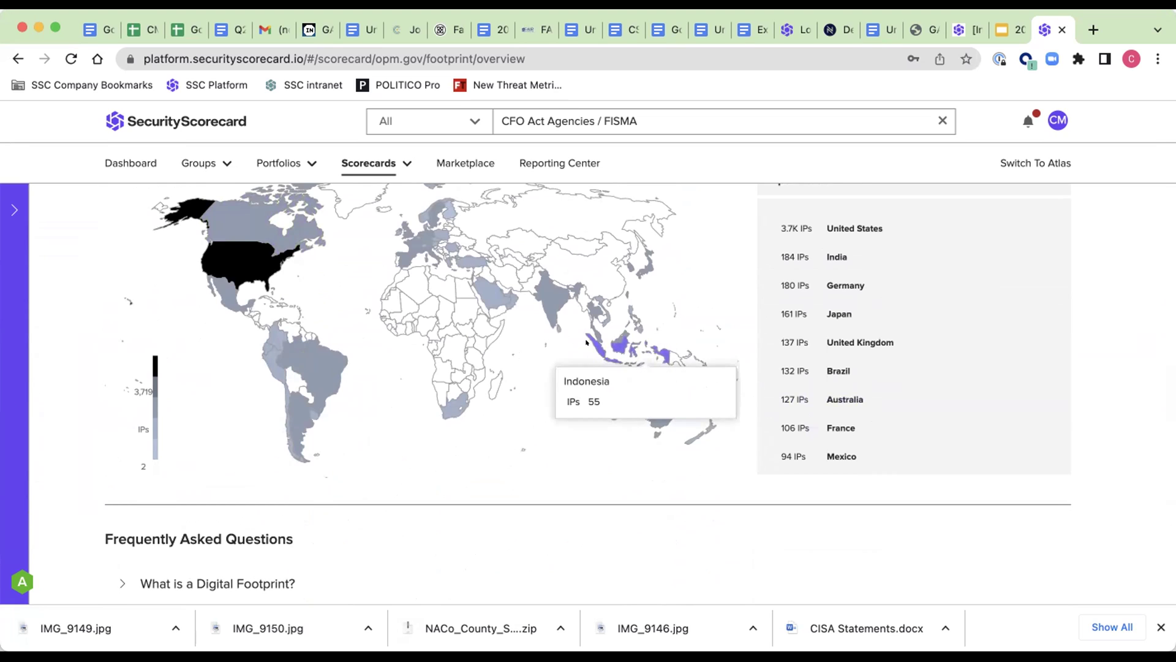
mouse_move(588, 305)
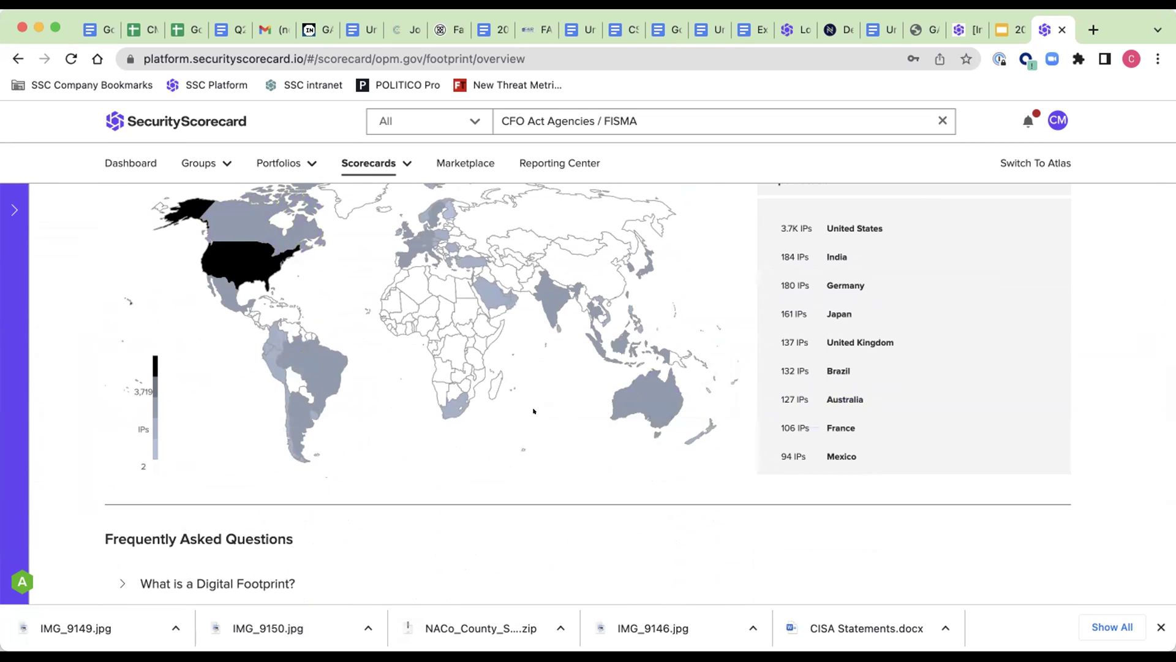
scroll(533, 411, "down", 5)
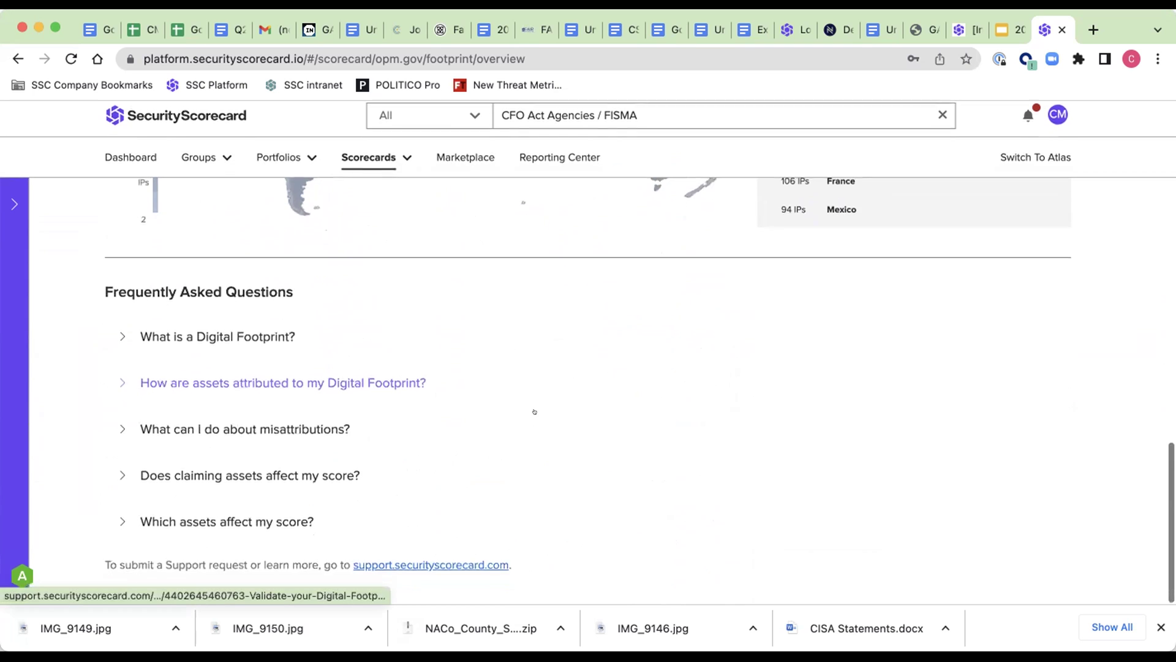
scroll(491, 273, "up", 10)
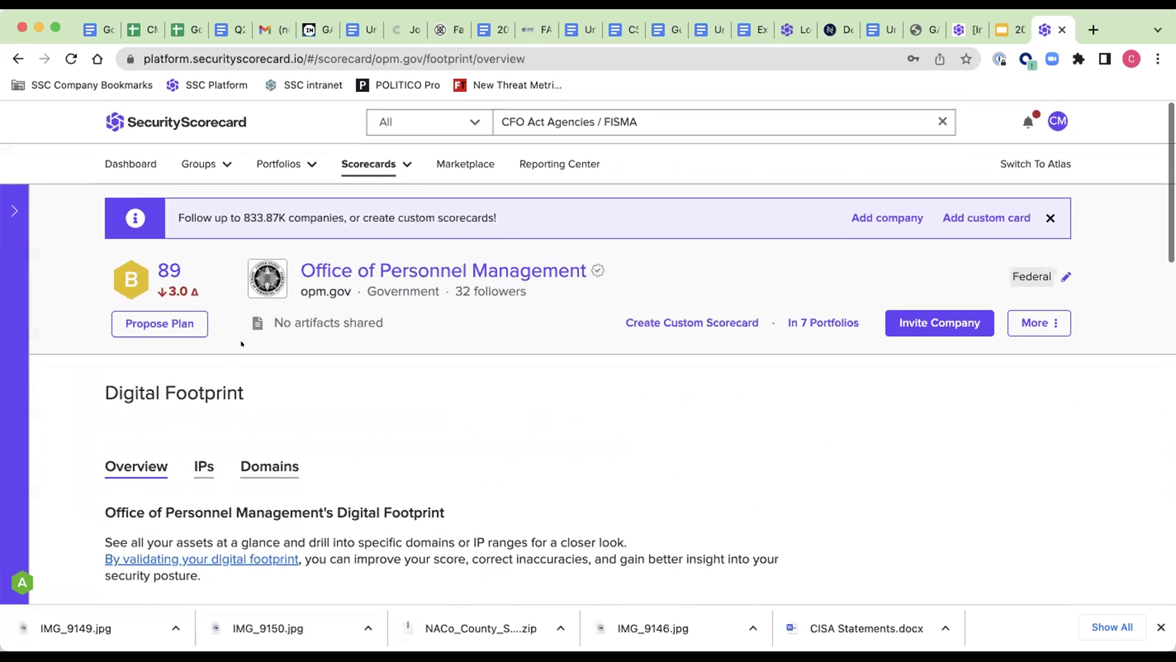
left_click(192, 464)
- Return to opm.gov's Score Factors and view Network Security's 8 high, 6 medium, 2 low findings
scroll(370, 407, "down", 4)
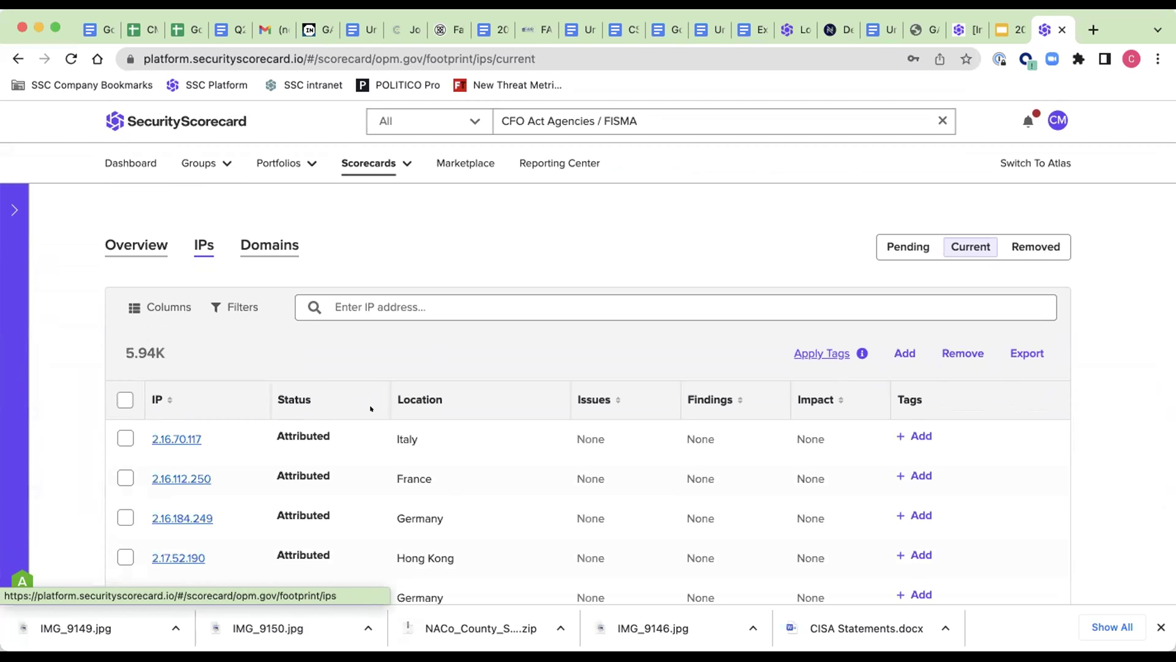
mouse_move(15, 306)
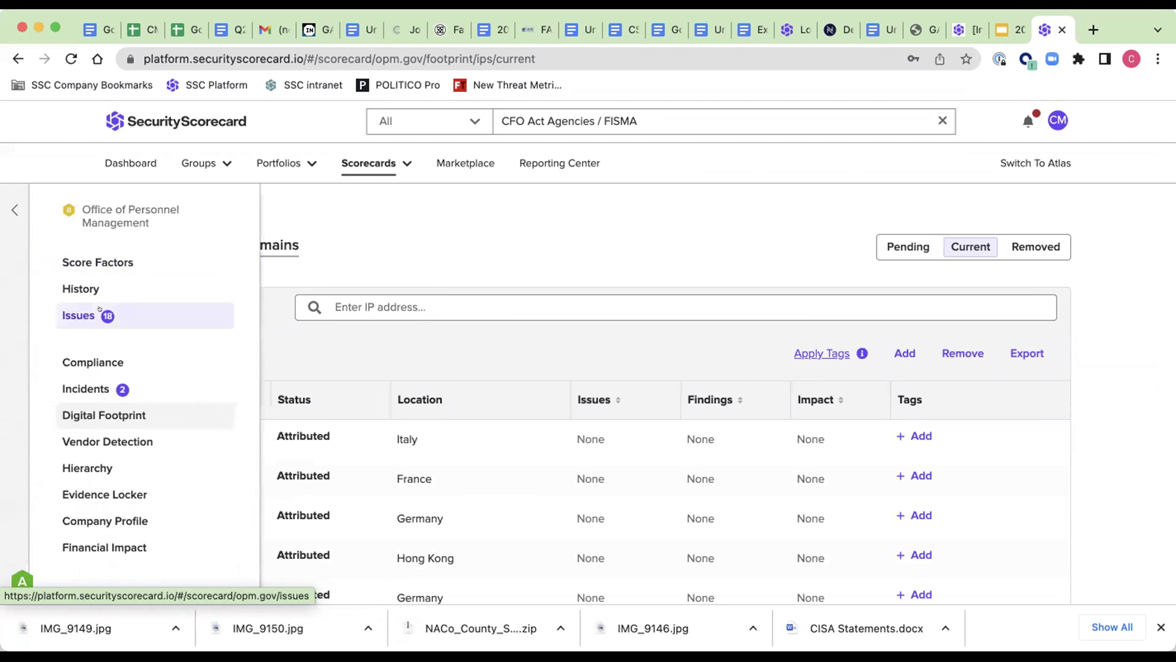
left_click(98, 262)
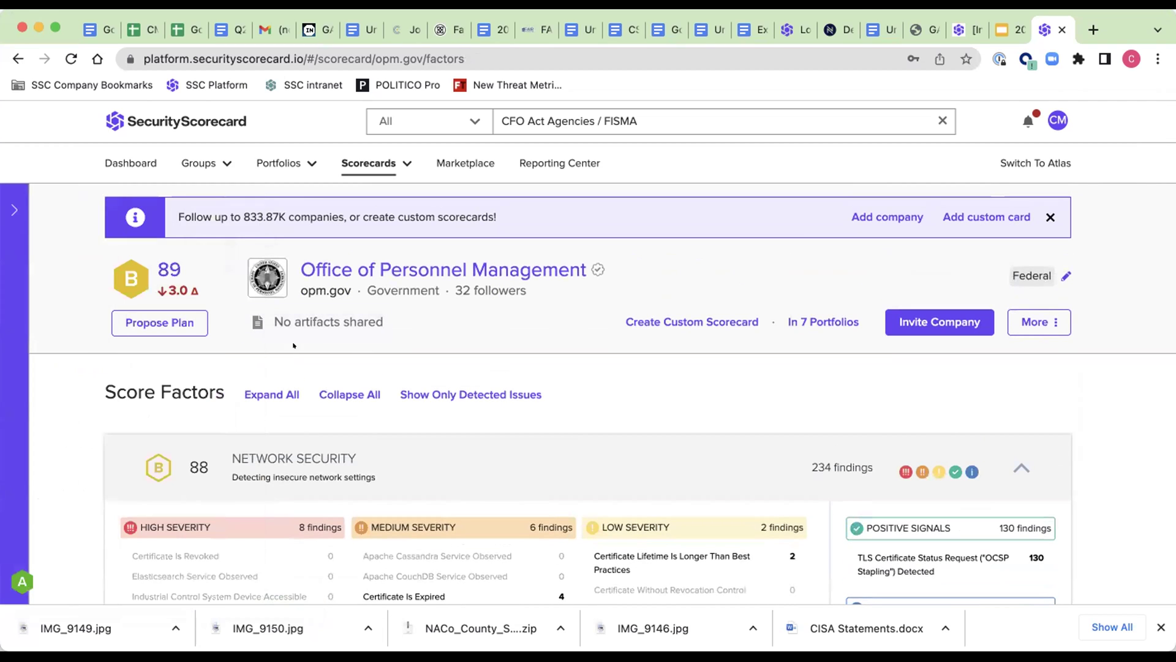
scroll(268, 476, "down", 3)
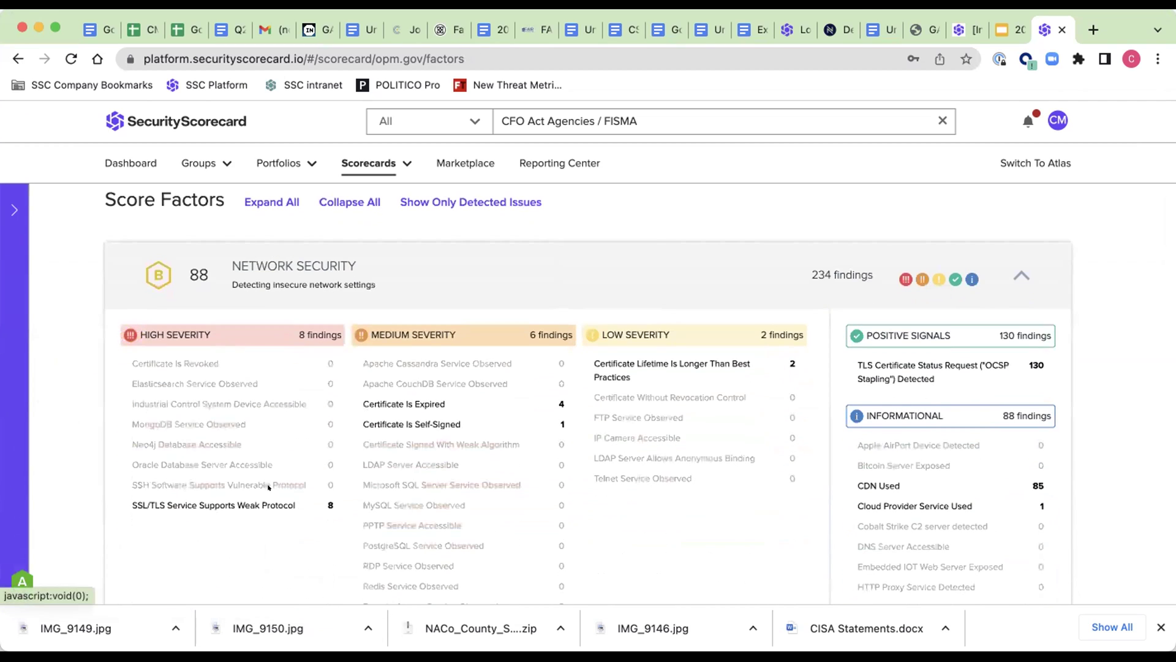
- Open the SSL/TLS Service Supports Weak Protocol issue and compare its 8 findings to similar companies
left_click(218, 499)
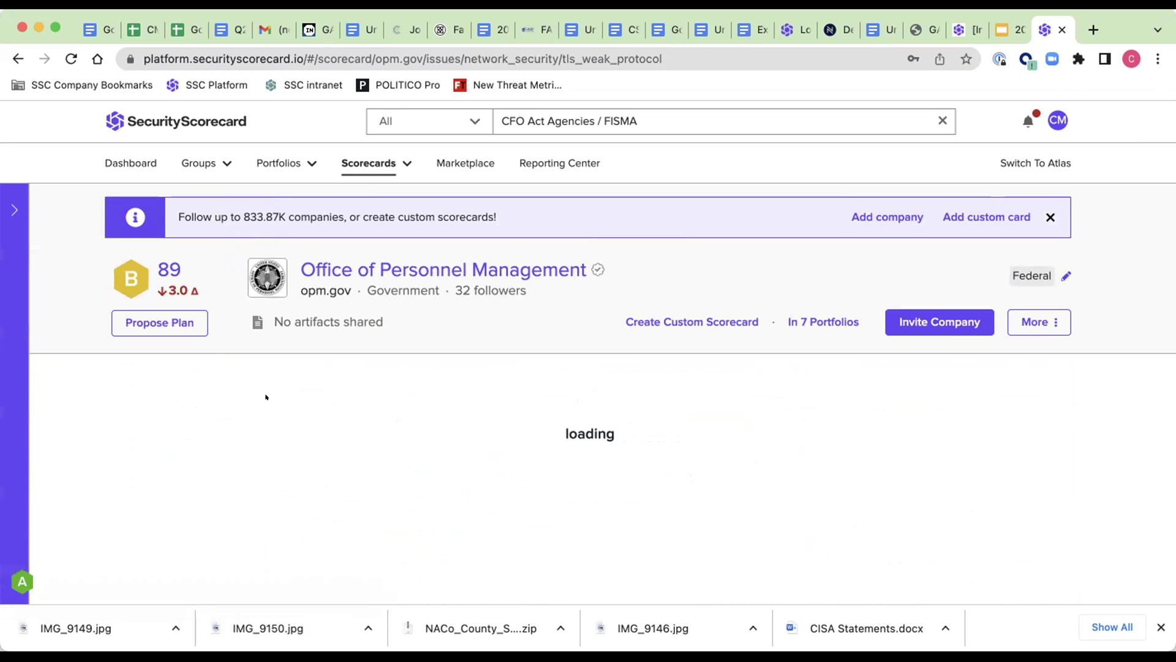
scroll(265, 395, "down", 2)
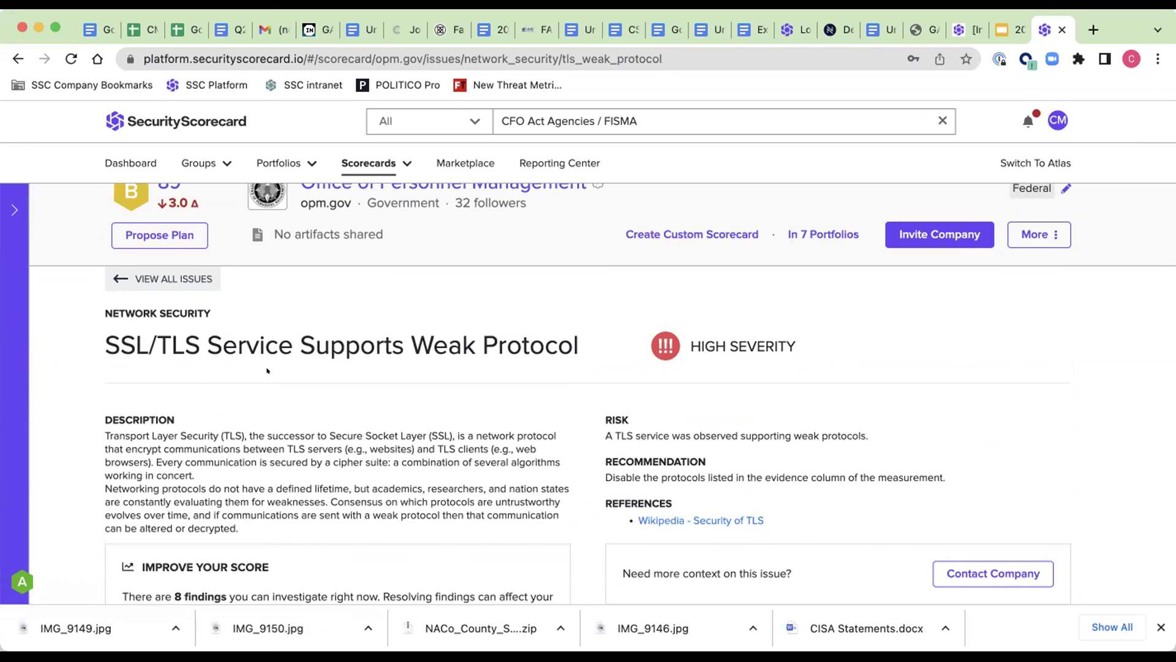
scroll(267, 370, "up", 2)
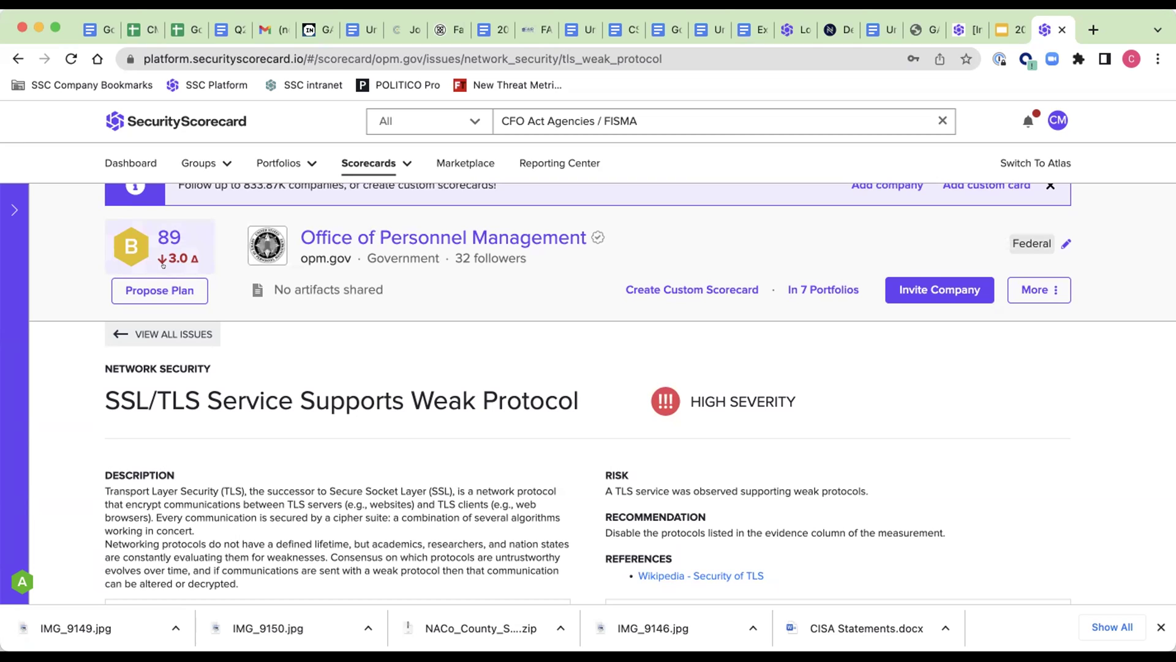
scroll(262, 421, "down", 2)
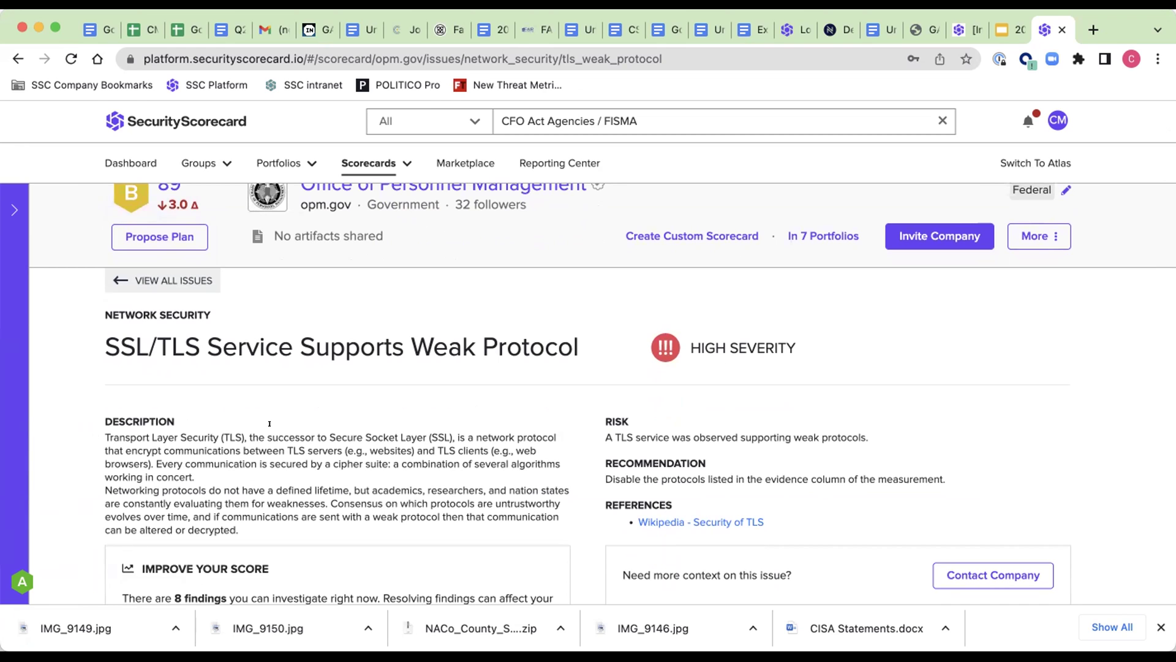
scroll(373, 411, "down", 5)
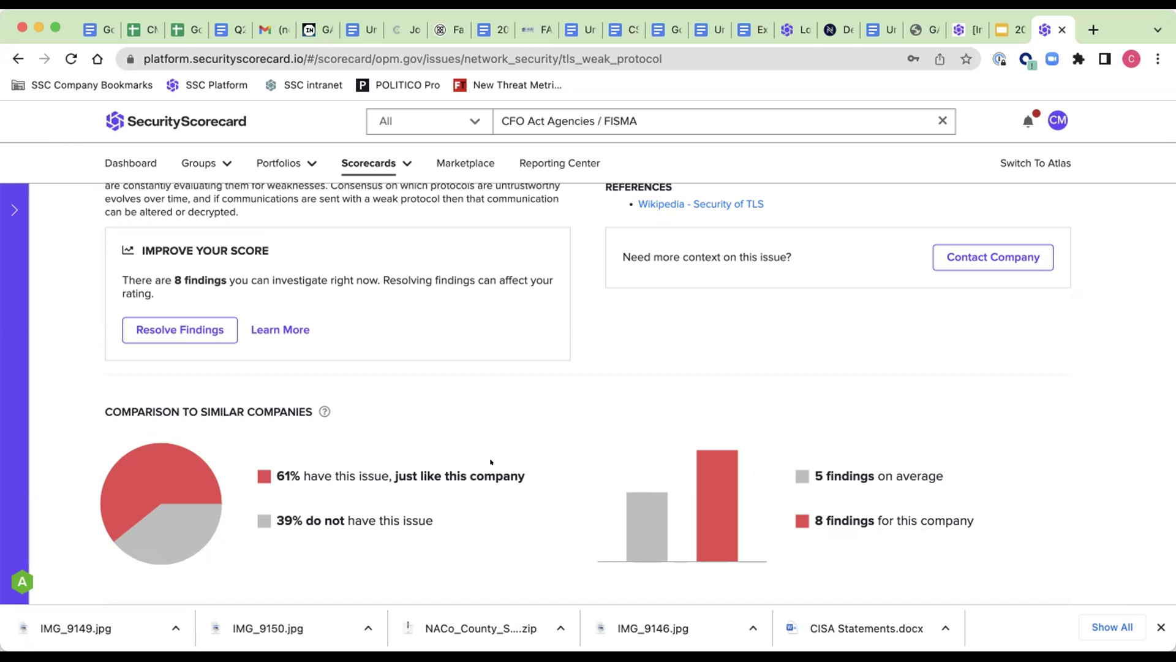
scroll(490, 461, "down", 4)
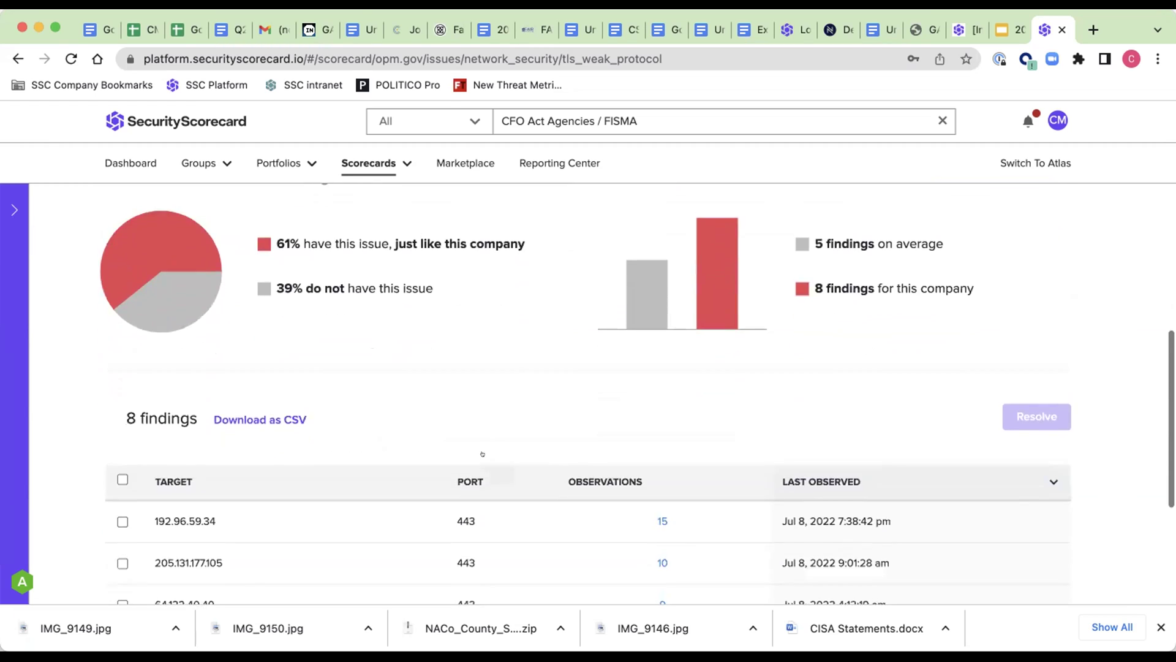
scroll(321, 329, "down", 2)
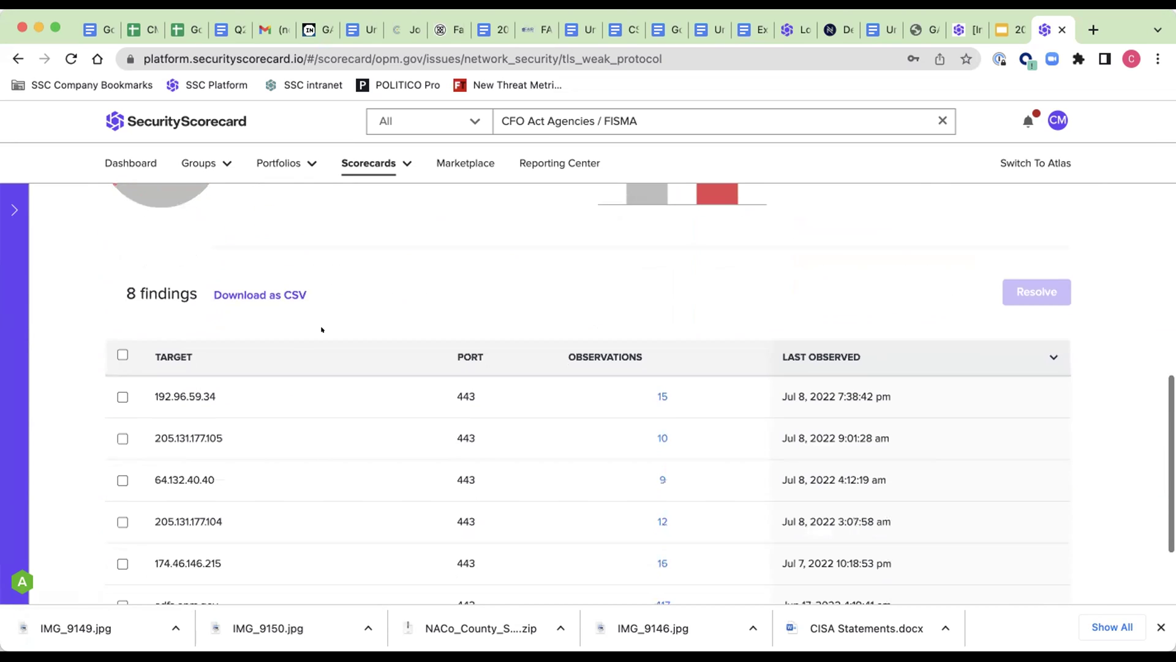
left_click(123, 396)
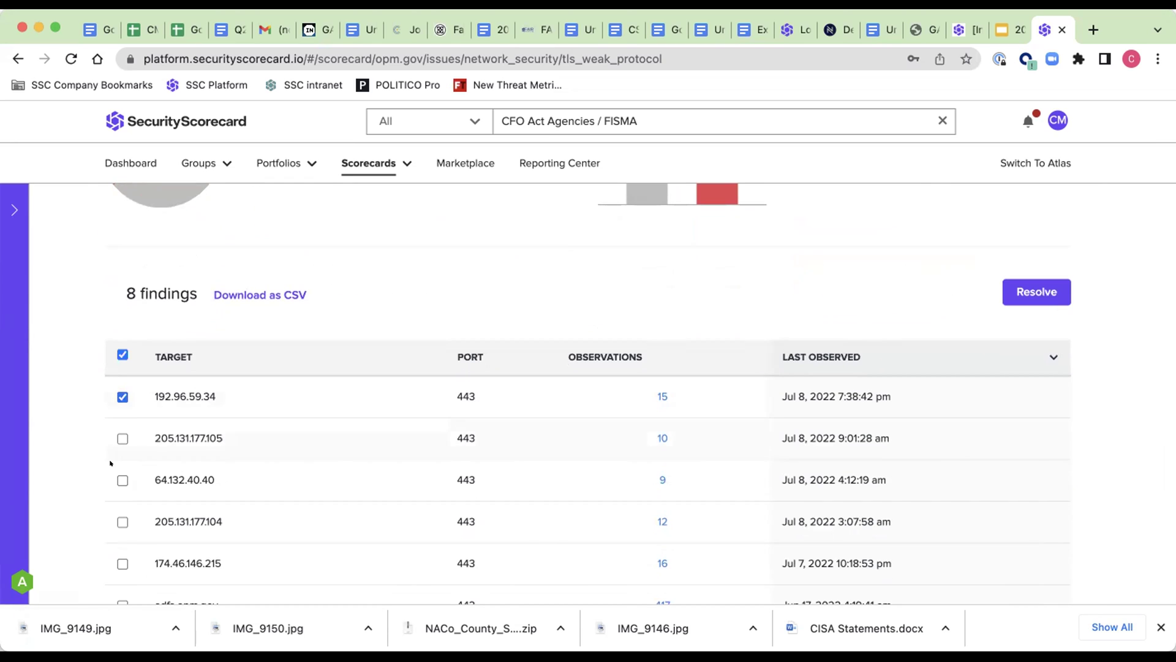
left_click(122, 479)
left_click(122, 438)
left_click(122, 520)
left_click(1035, 292)
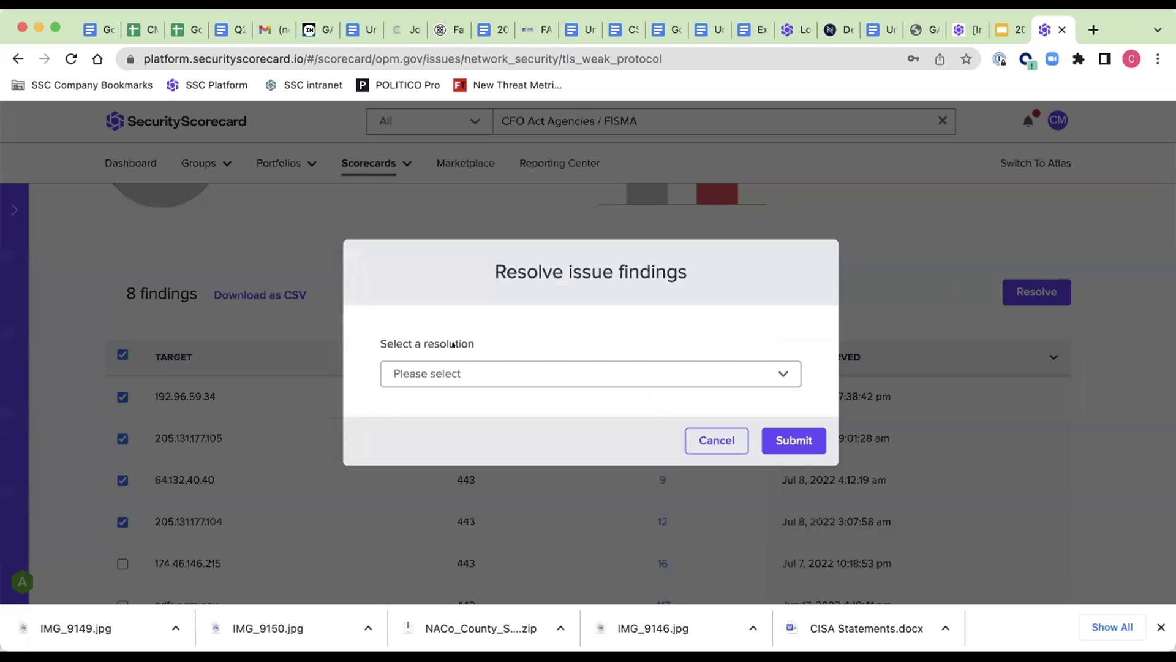
left_click(438, 362)
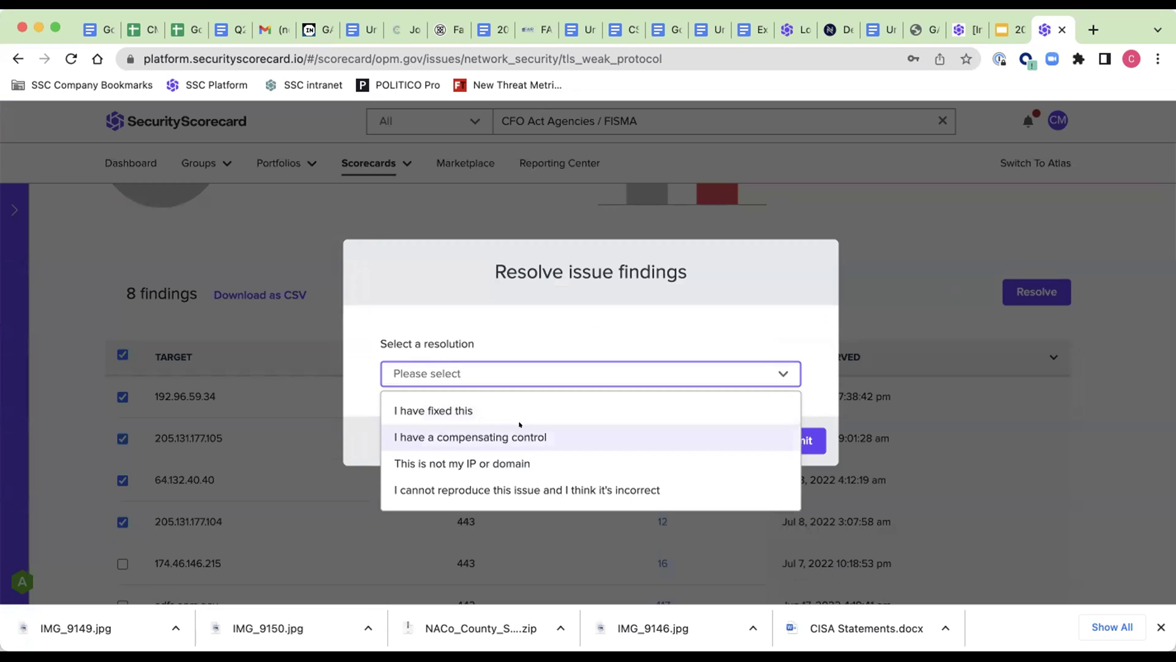
left_click(612, 359)
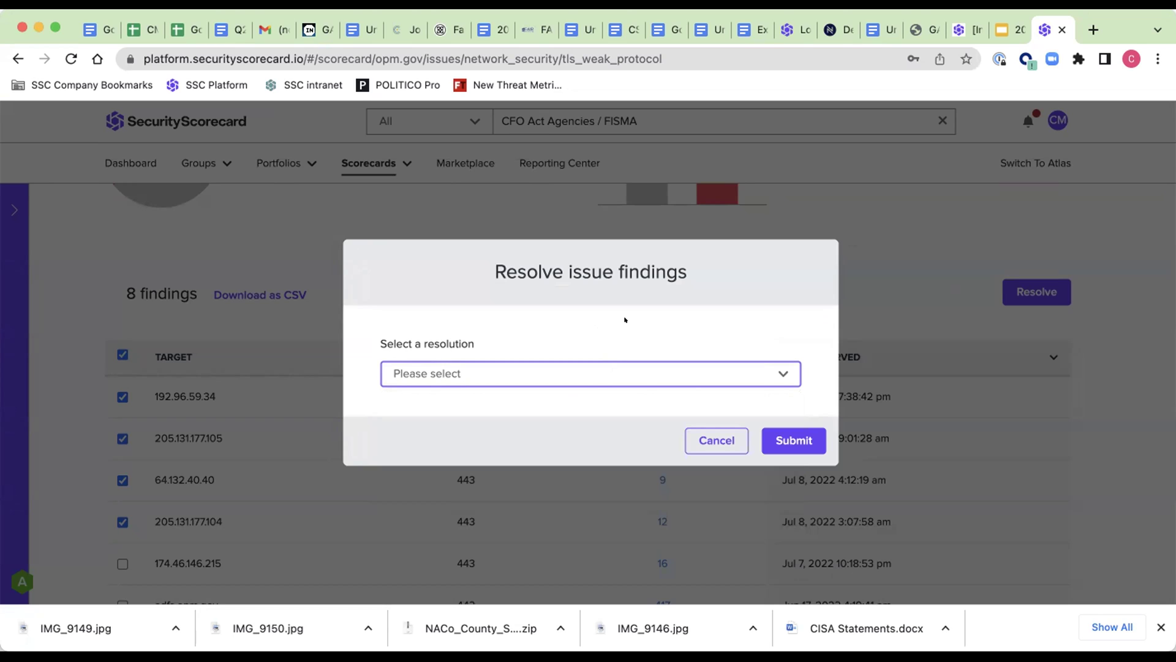
left_click(637, 371)
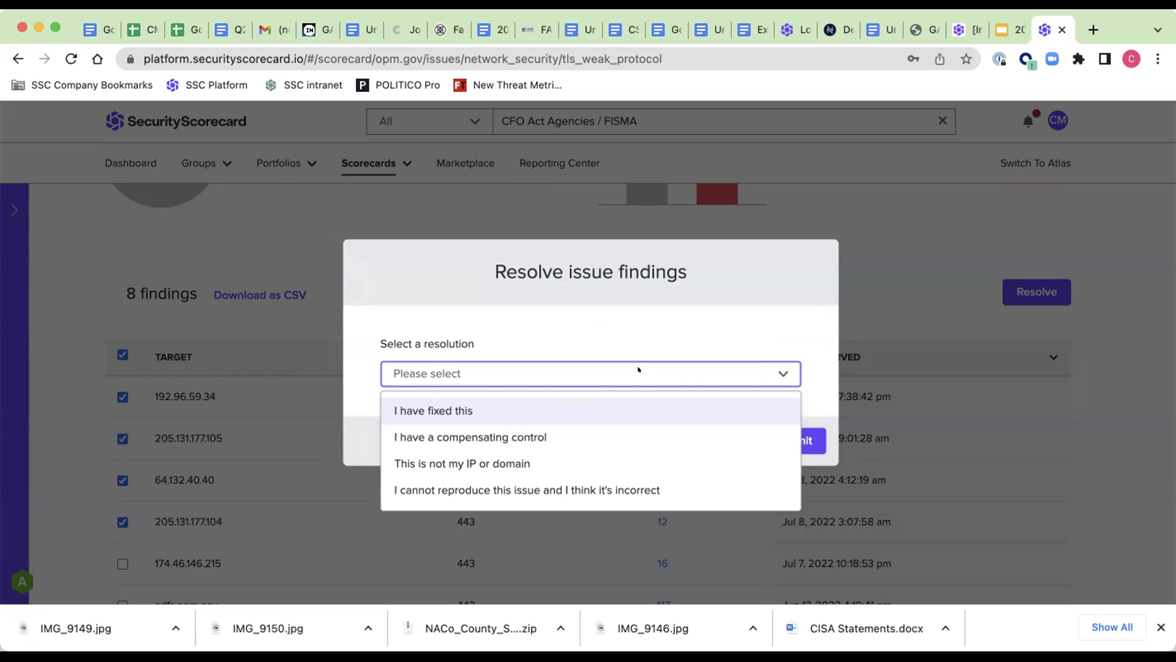
left_click(638, 369)
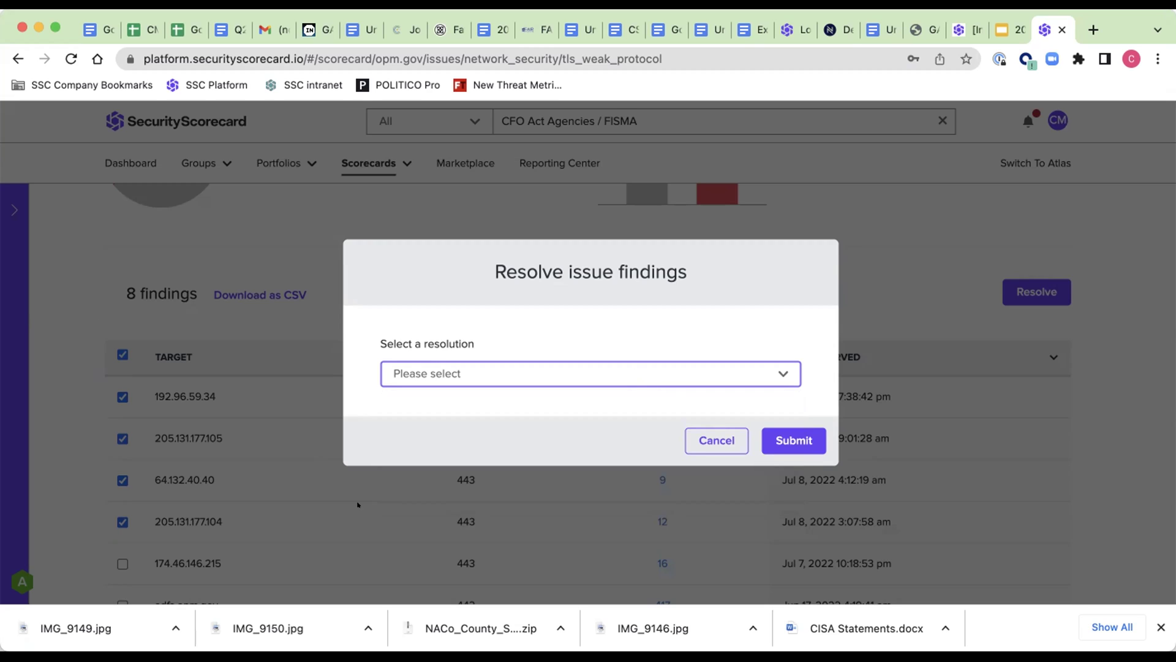
left_click(706, 440)
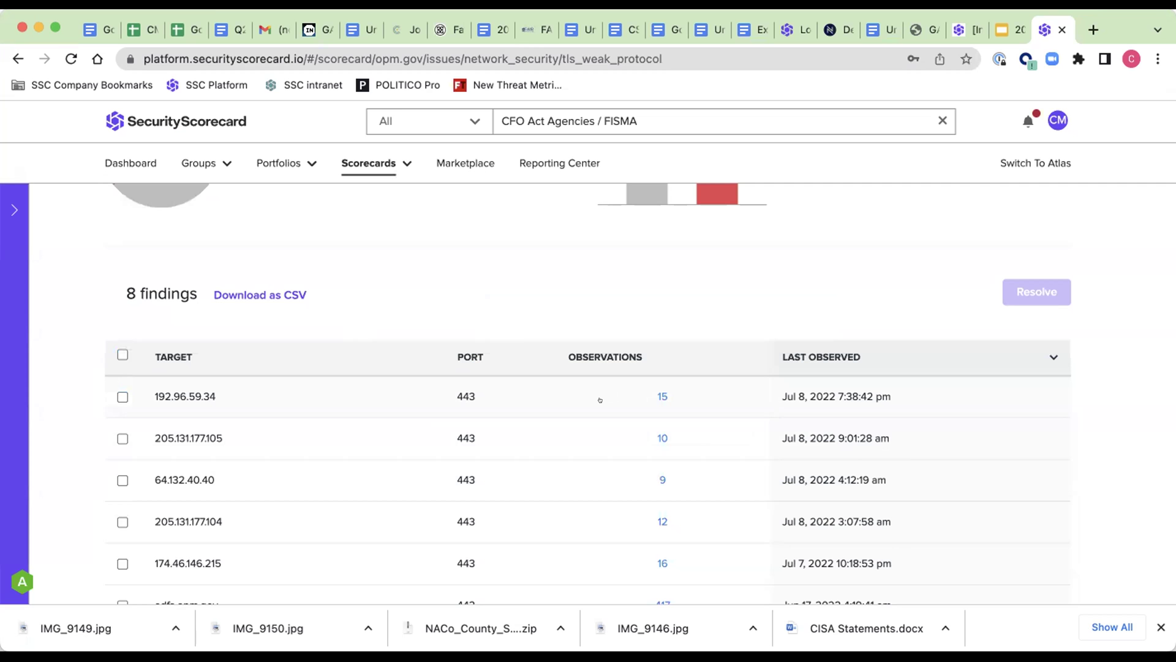
scroll(600, 399, "up", 10)
mouse_move(56, 251)
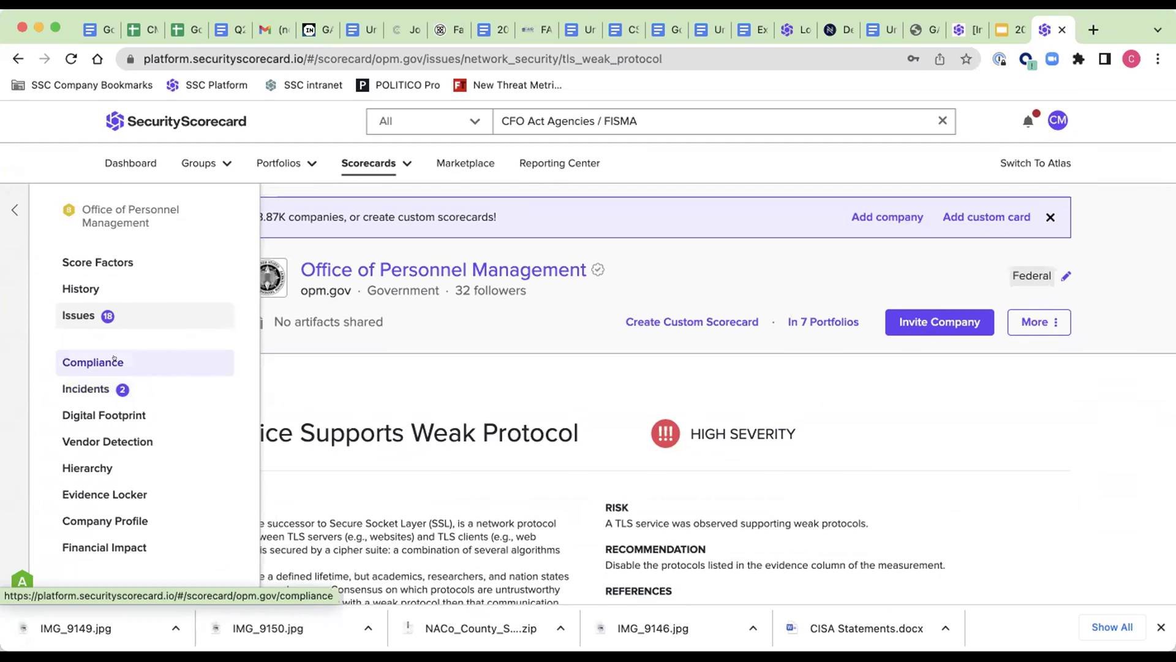
- Open opm.gov's Compliance page and stay on the GDPR May 25 2018 framework
left_click(113, 361)
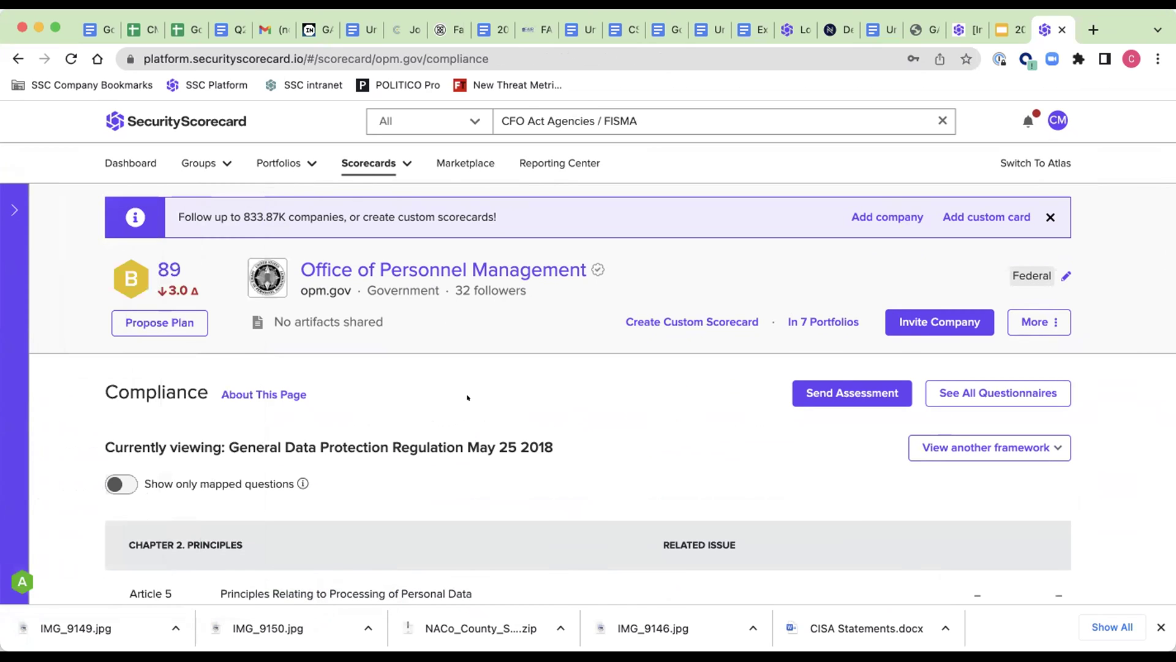
scroll(468, 398, "down", 2)
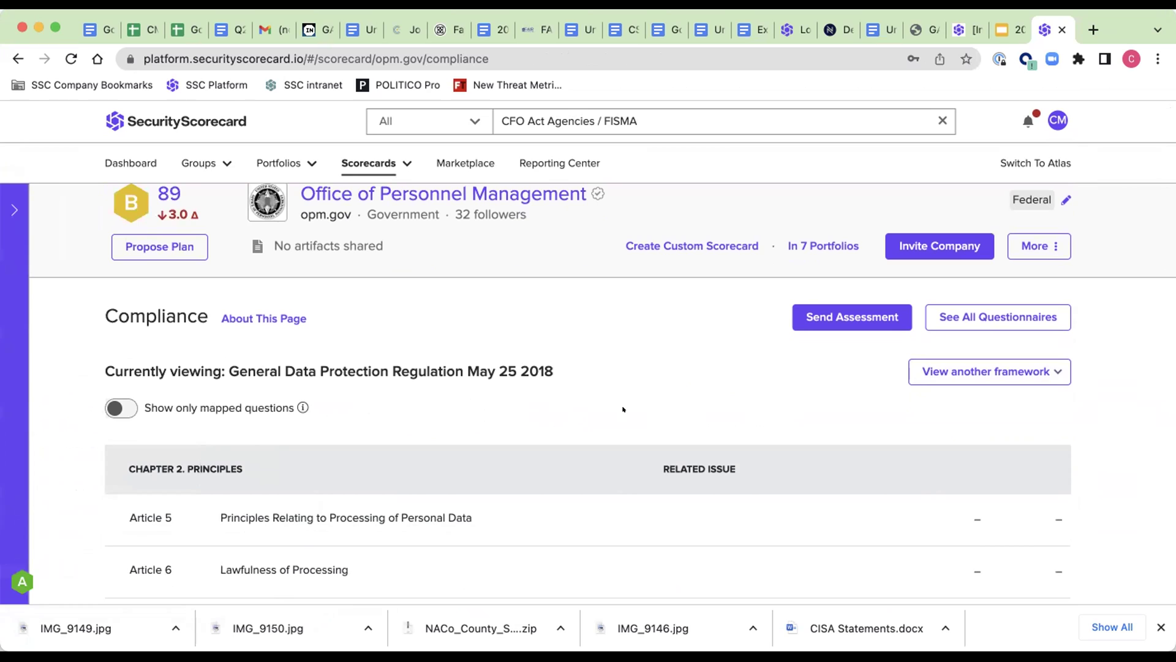
left_click(946, 371)
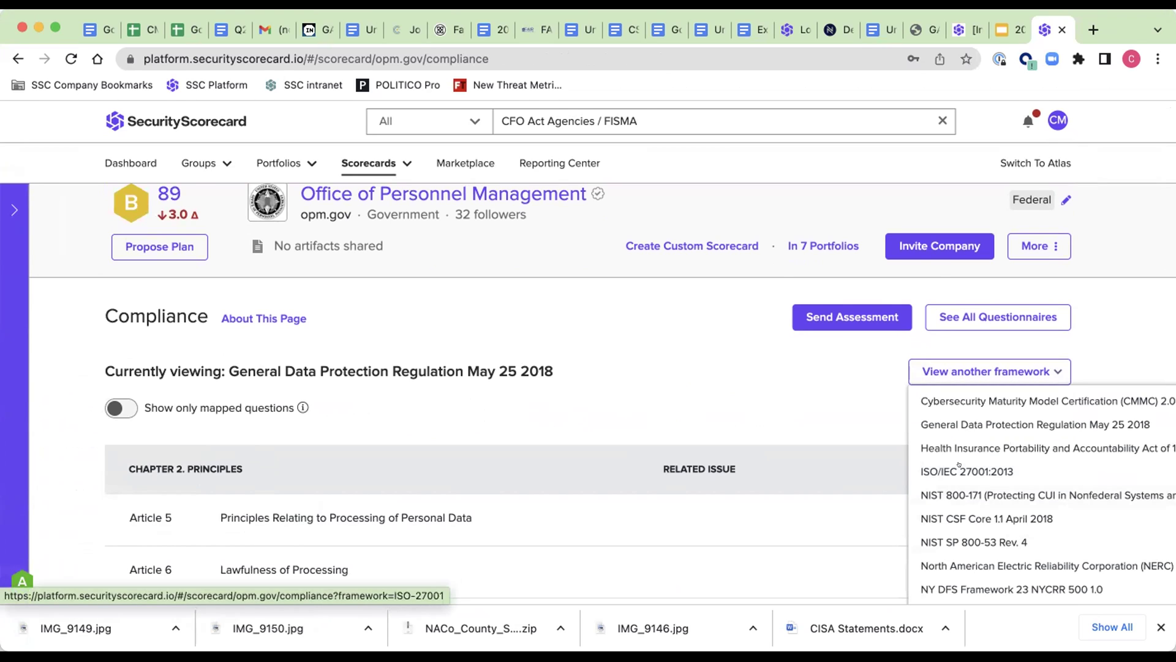
left_click(692, 399)
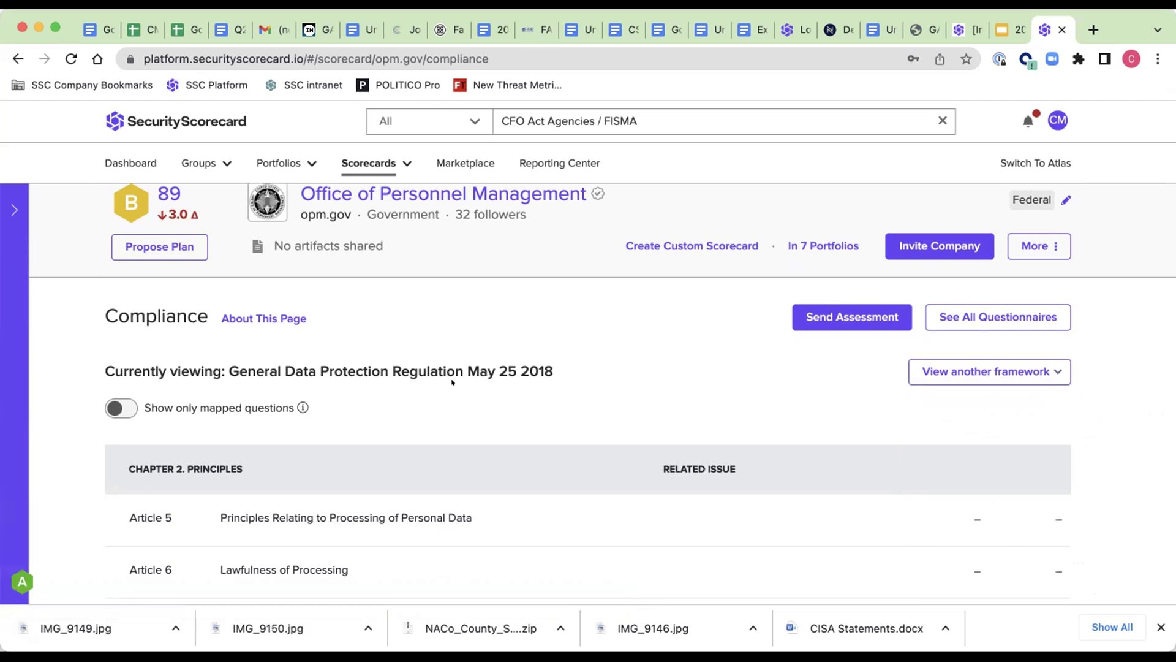
- Scroll the GDPR articles down to Article 24, Responsibility of the Controller, and its findings
scroll(452, 382, "down", 2)
scroll(452, 382, "down", 6)
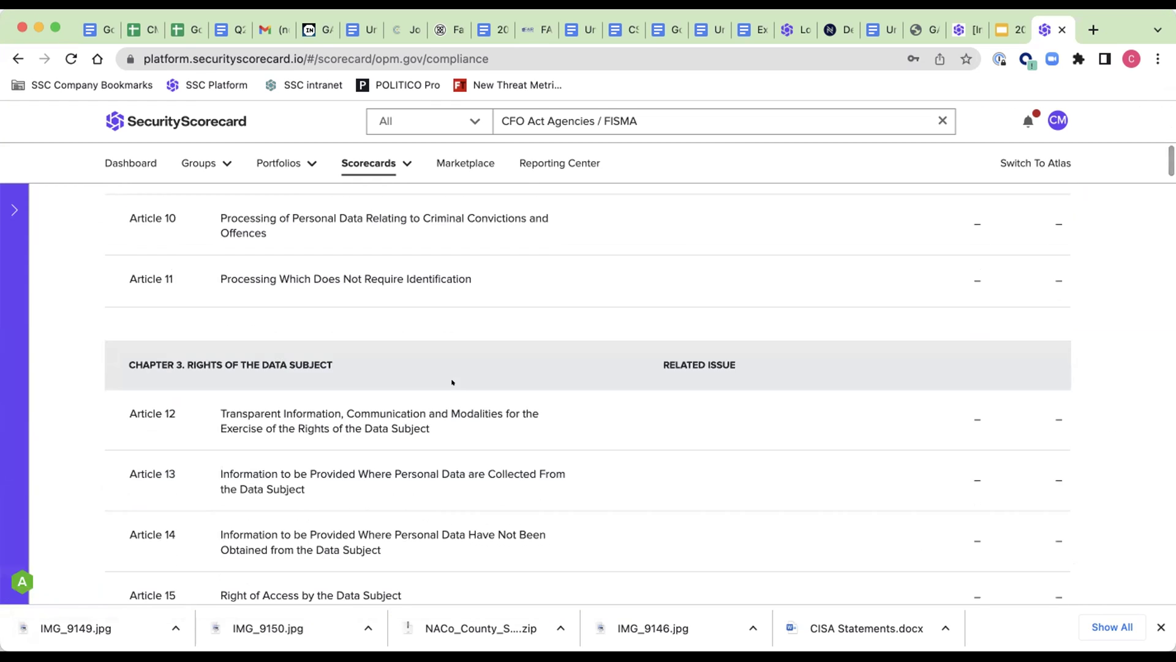
scroll(452, 381, "down", 15)
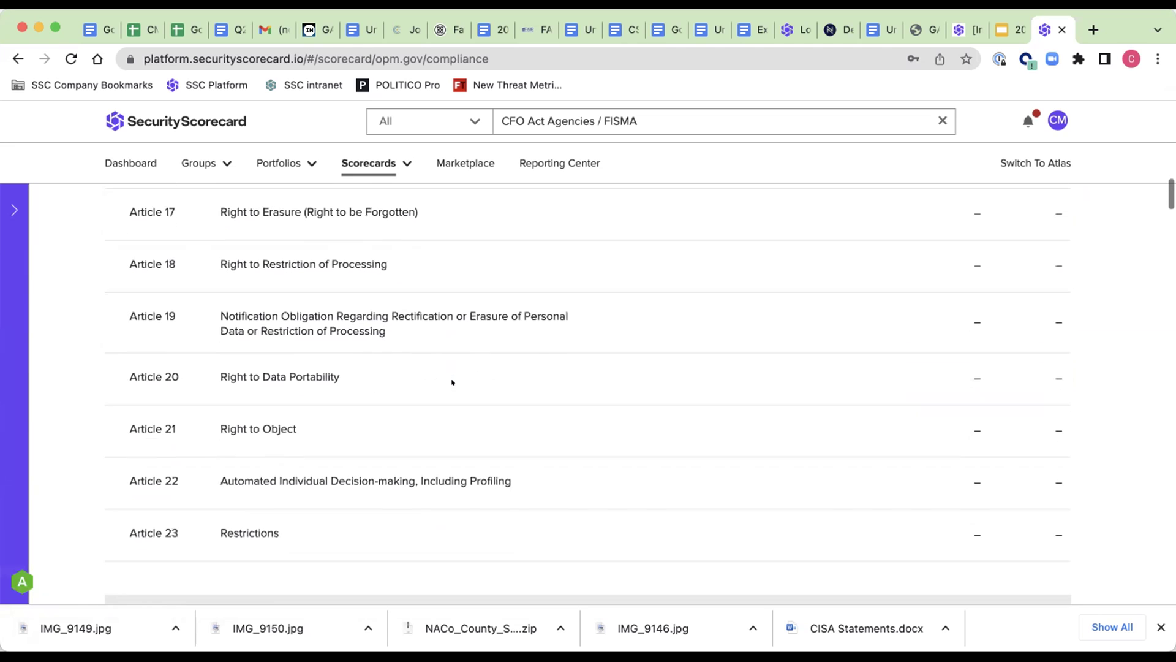
scroll(452, 381, "up", 4)
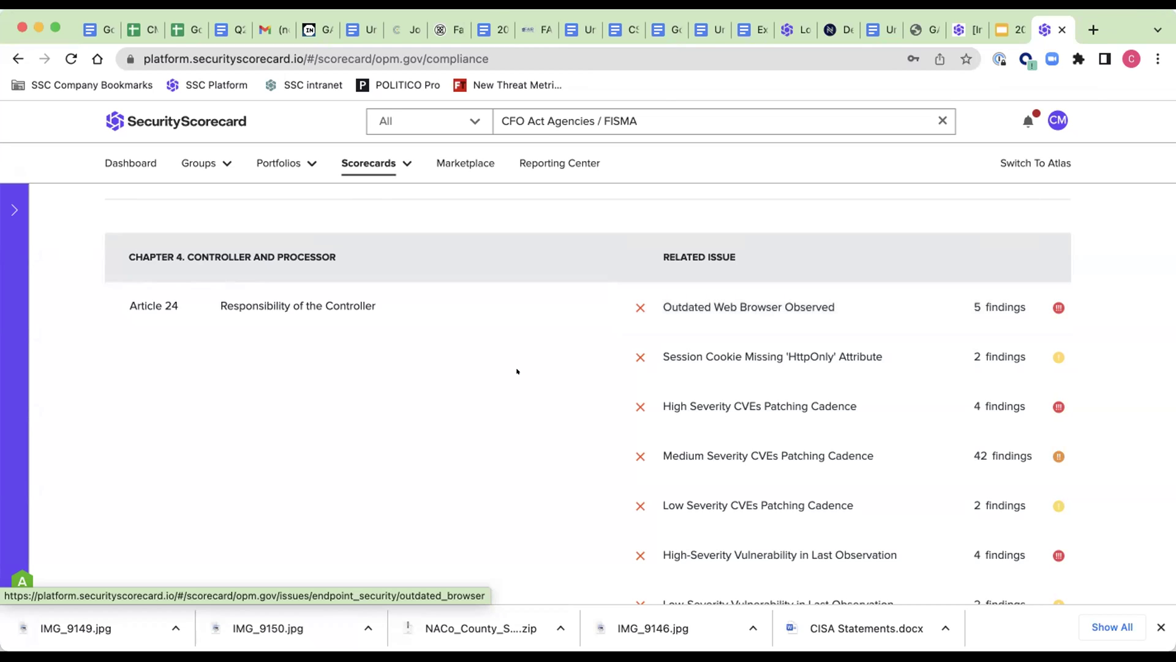
mouse_move(18, 318)
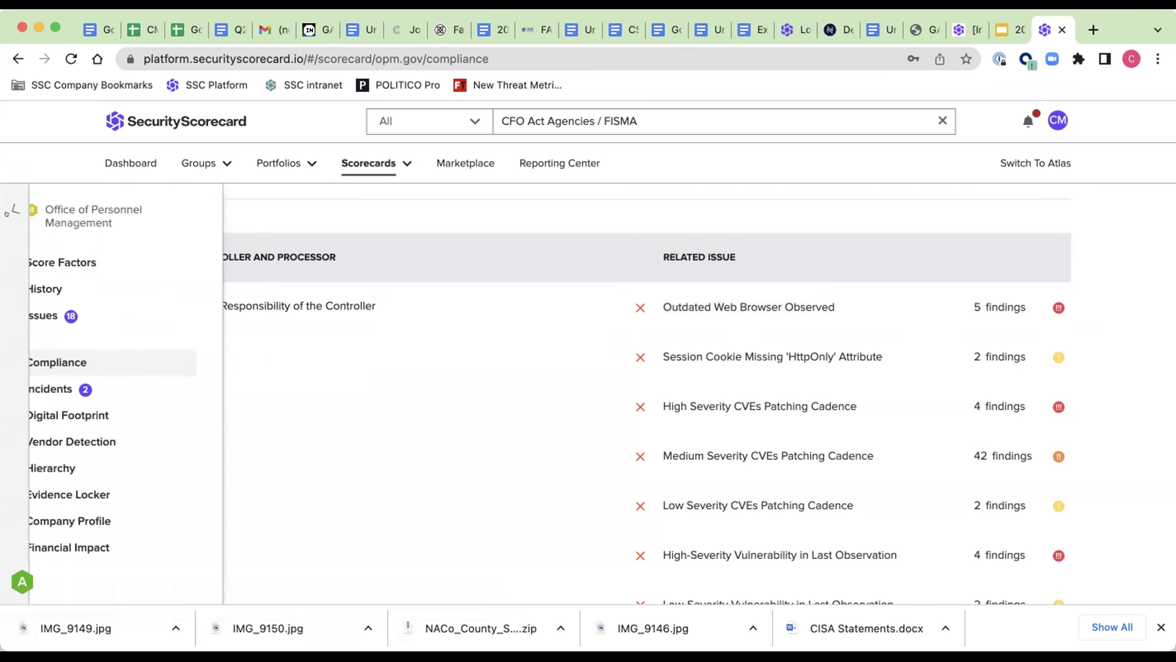
- Show opm.gov's score History over the last 12 months
left_click(82, 288)
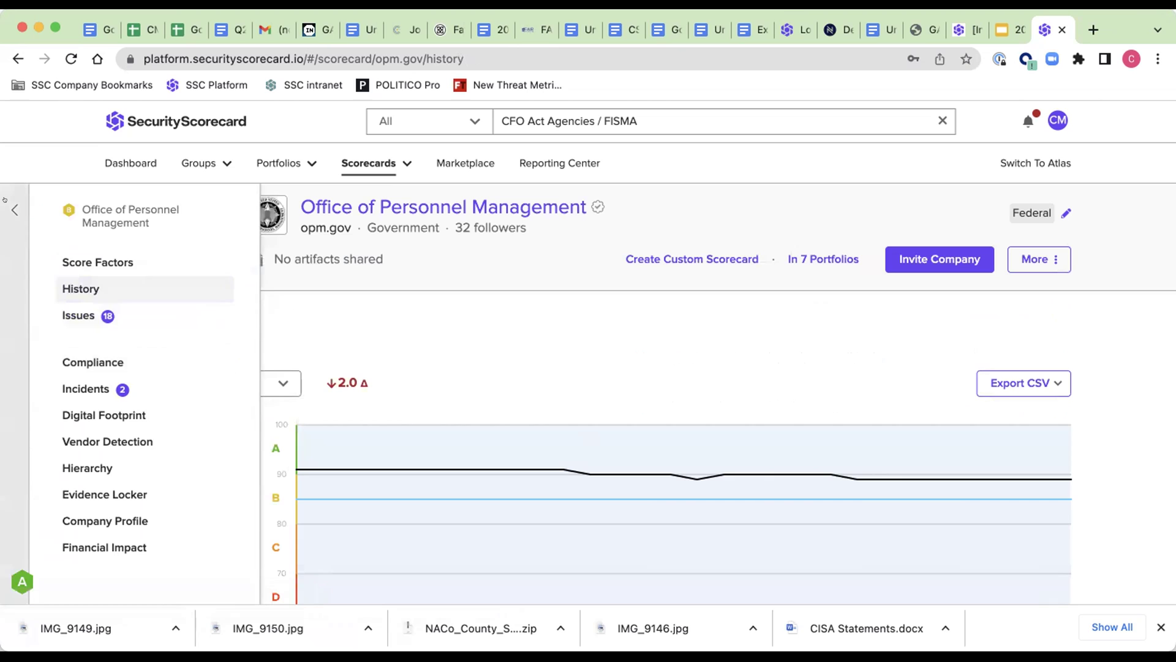
left_click(239, 382)
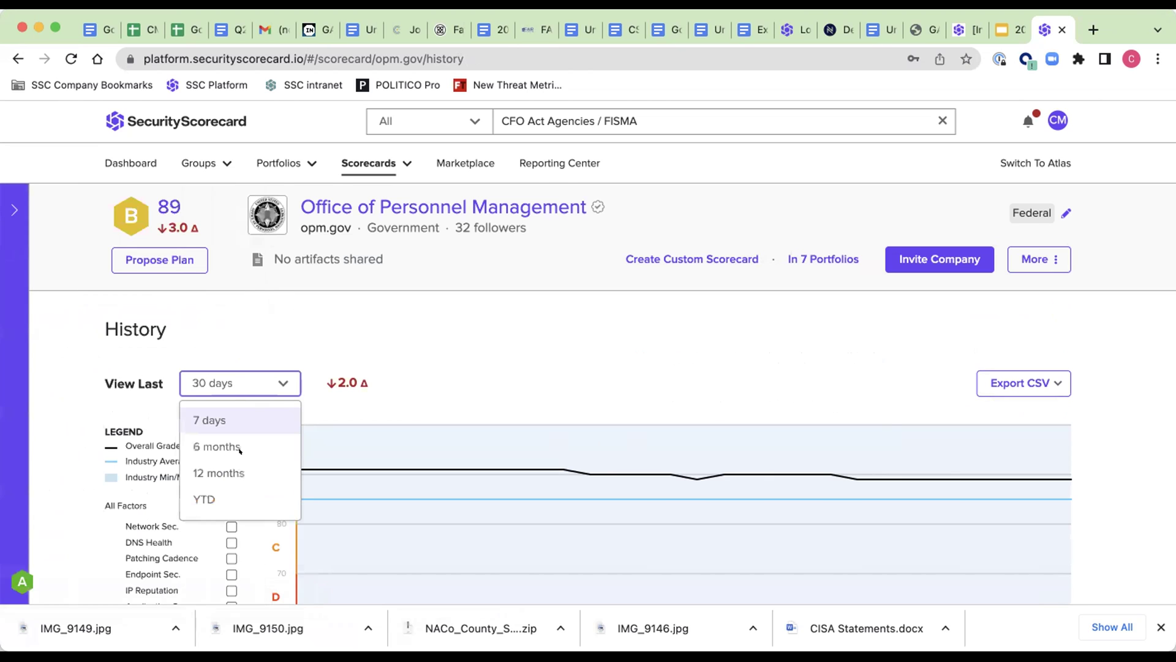
left_click(227, 473)
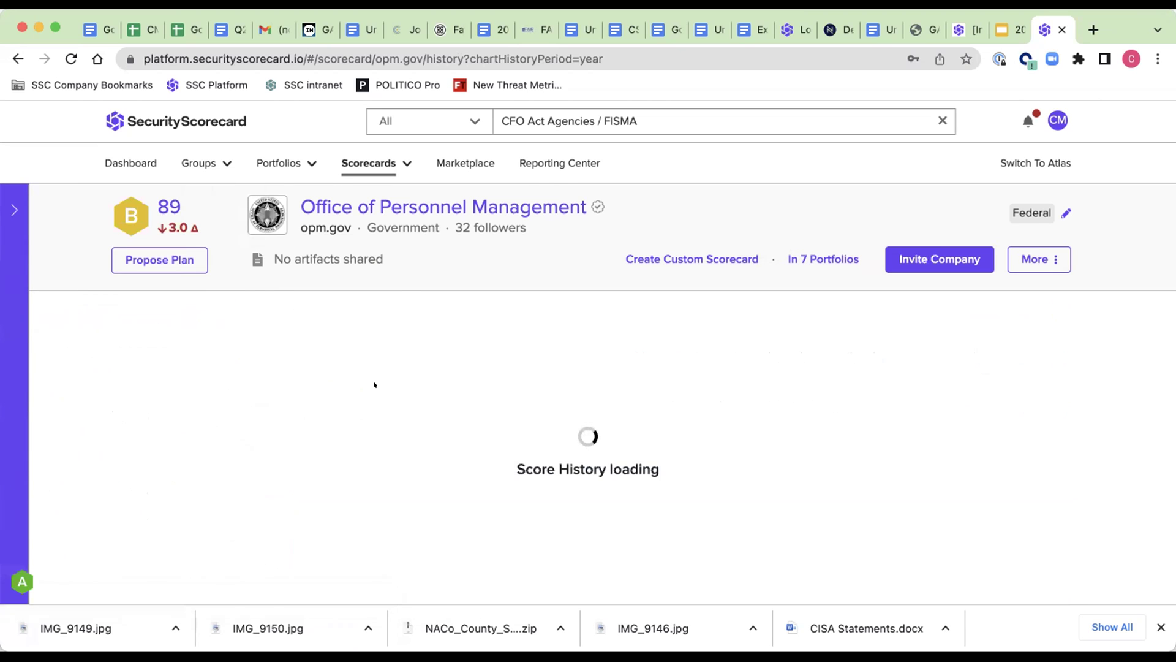
scroll(374, 384, "down", 3)
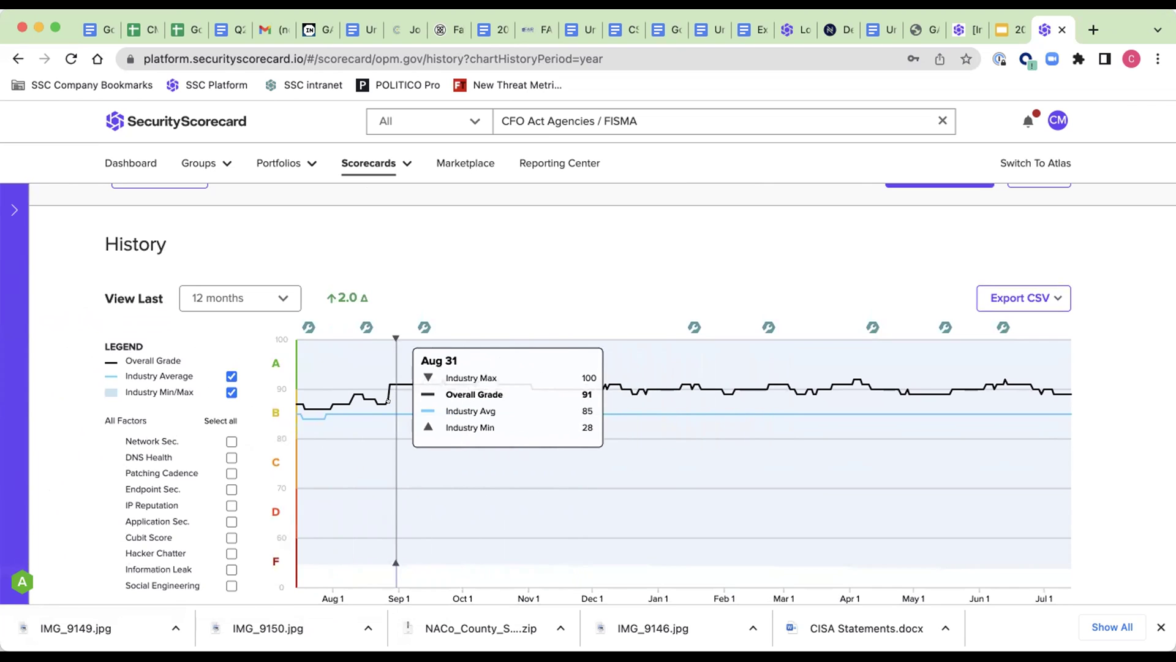
scroll(388, 401, "down", 5)
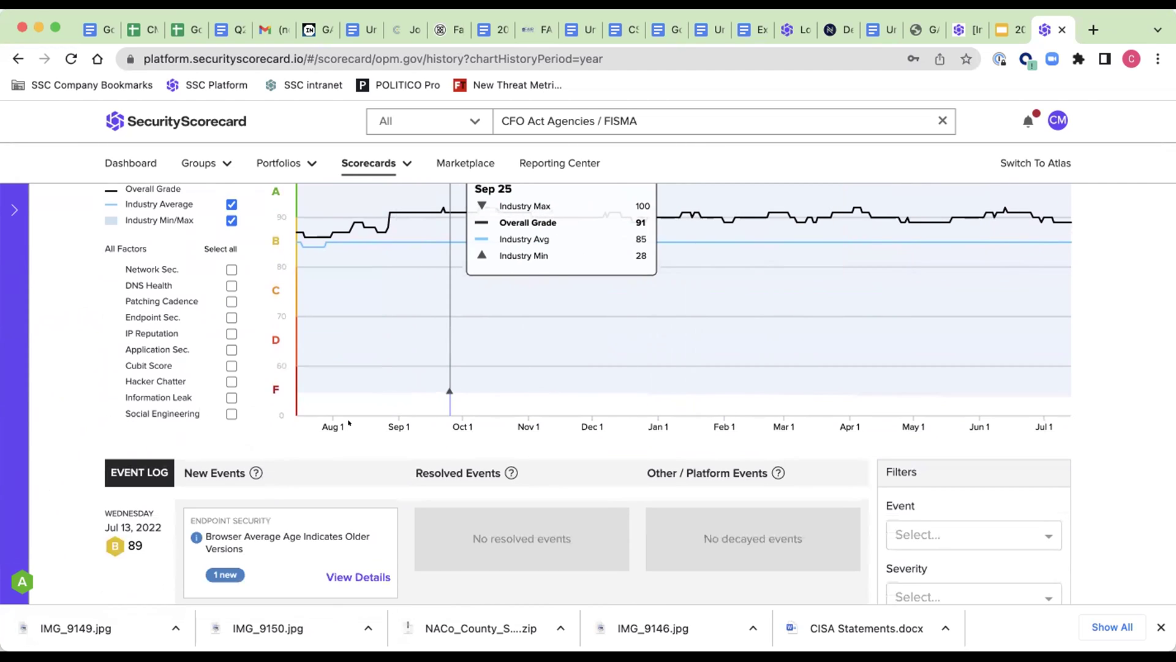
scroll(348, 423, "down", 3)
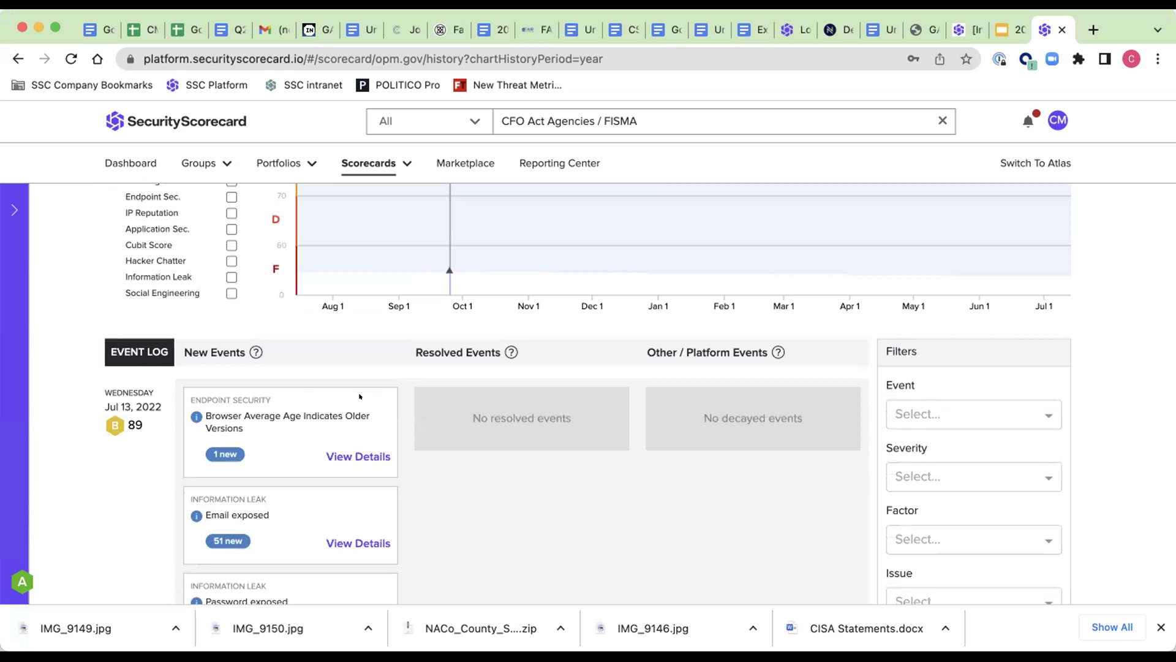
scroll(321, 409, "down", 2)
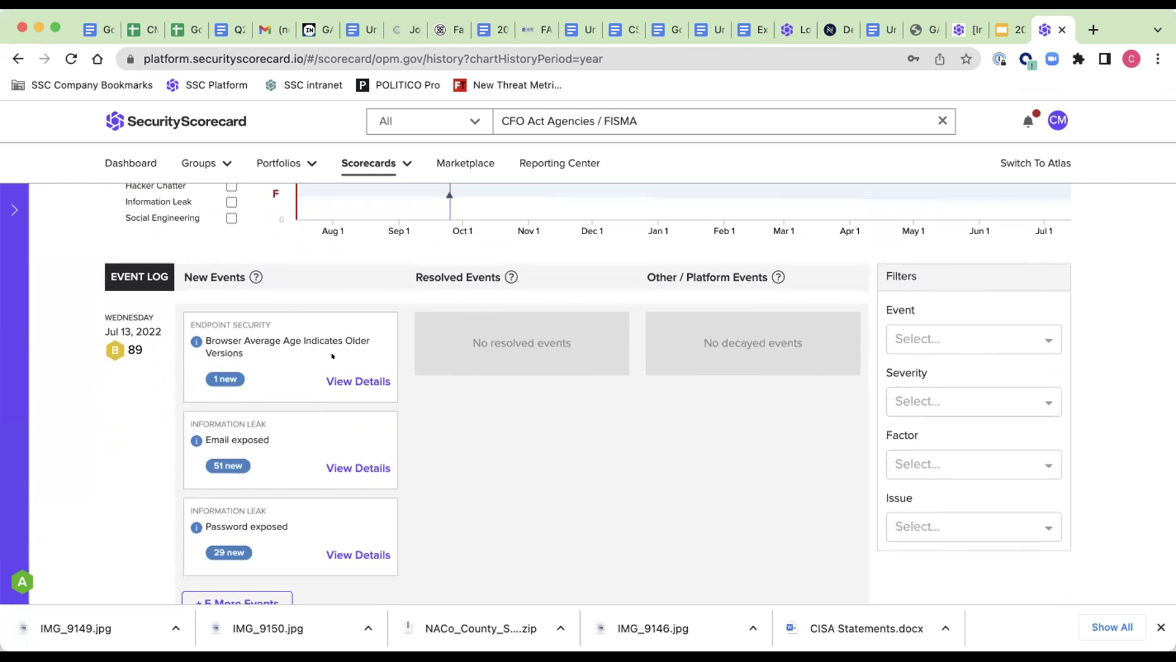
scroll(402, 371, "down", 2)
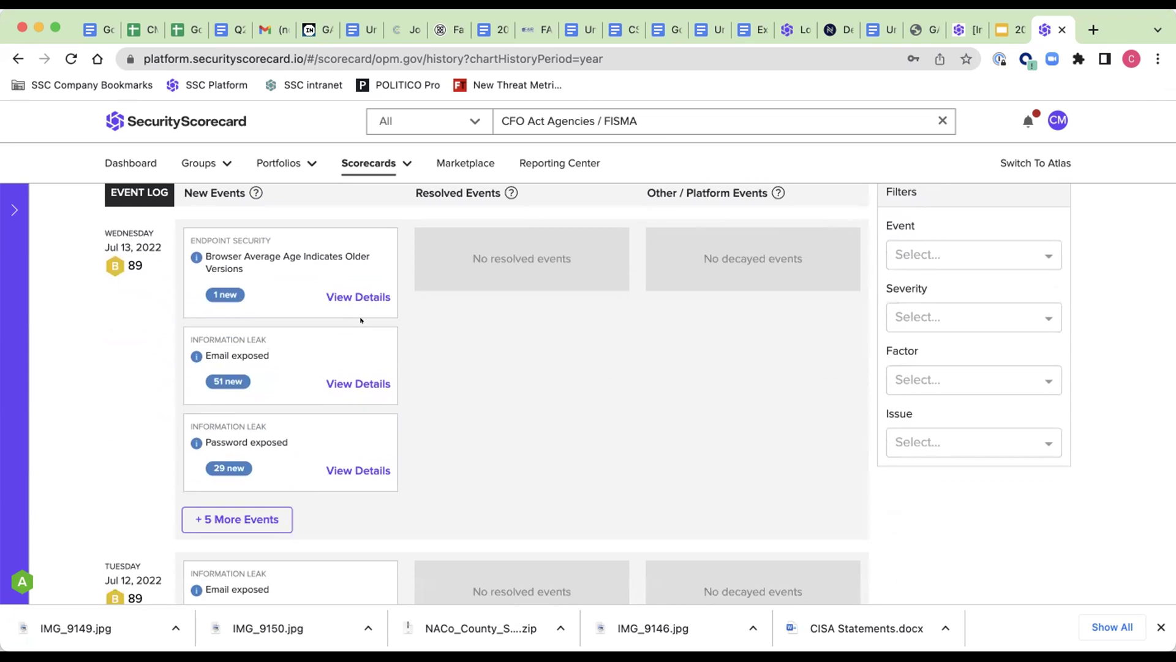
scroll(330, 319, "up", 3)
scroll(331, 319, "down", 3)
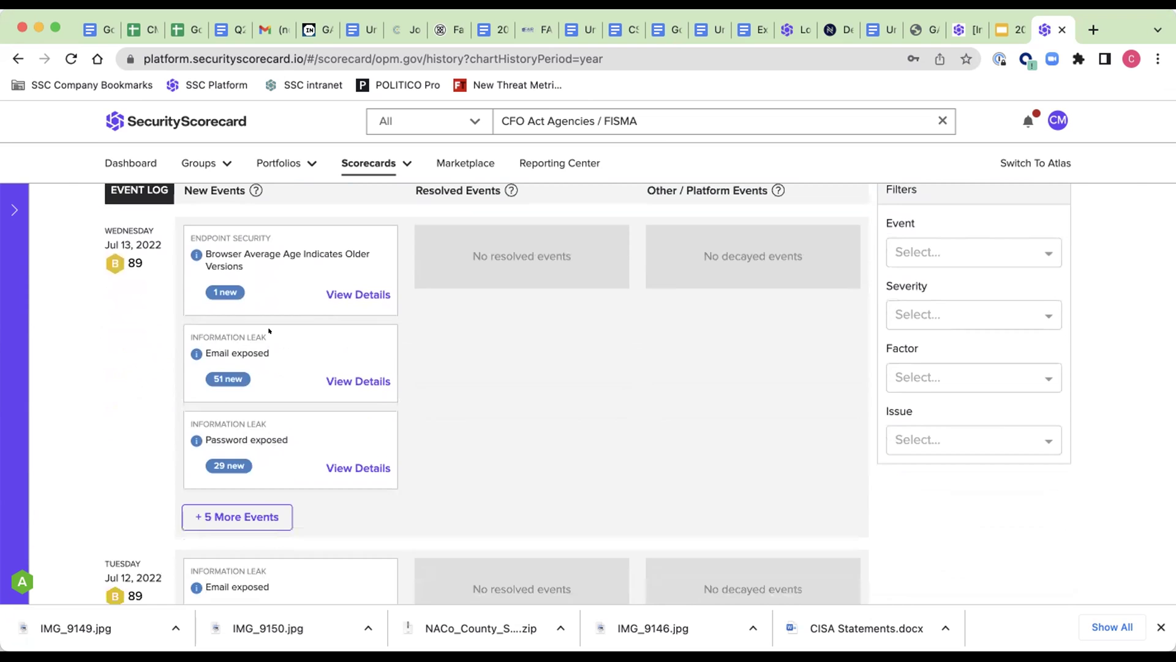
scroll(295, 346, "up", 10)
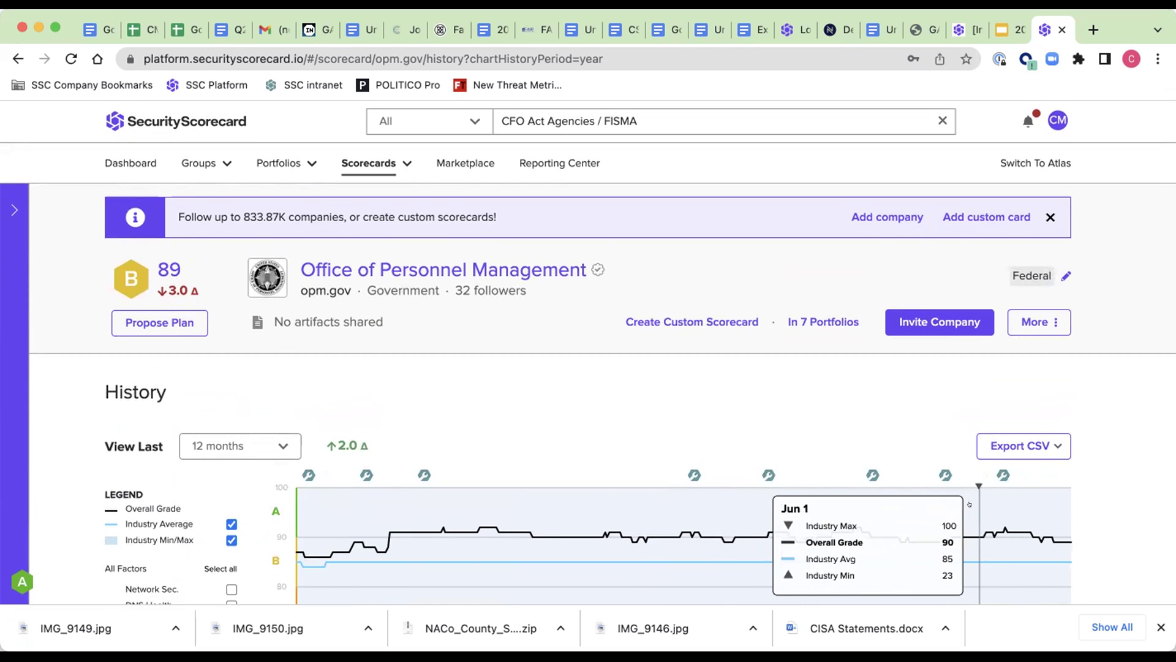
- Brush opm.gov's History chart to May 29 – Jul 8, 2022, showing a 1.0 drop, and review the Event Log
left_click_drag(974, 505, 1049, 506)
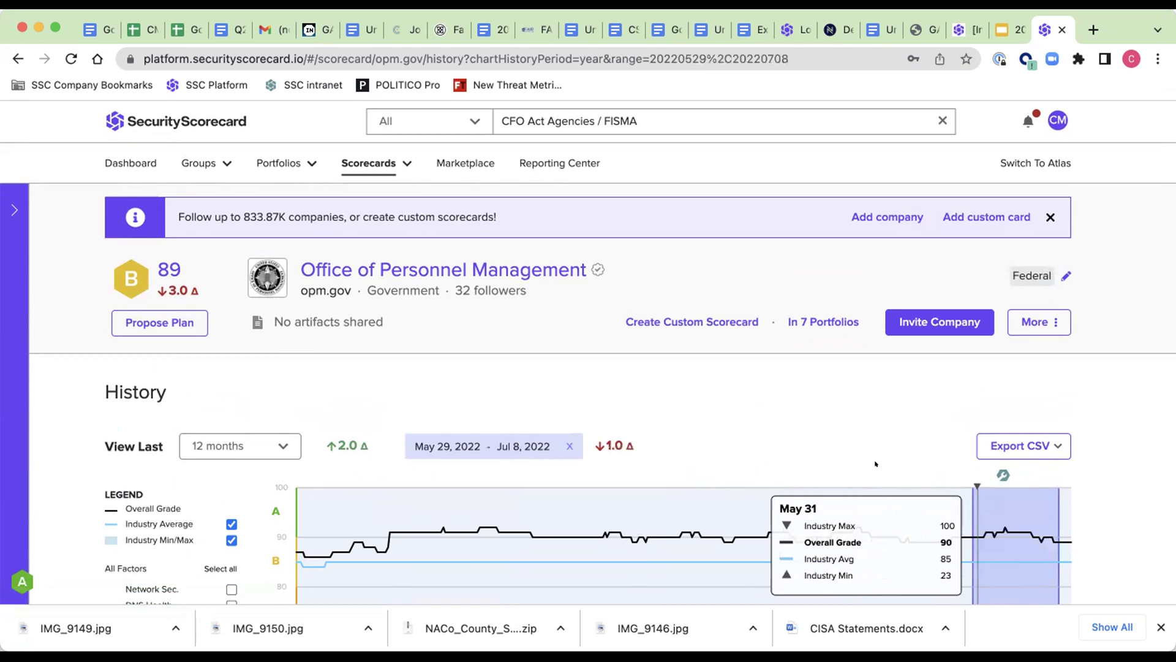
scroll(876, 464, "down", 5)
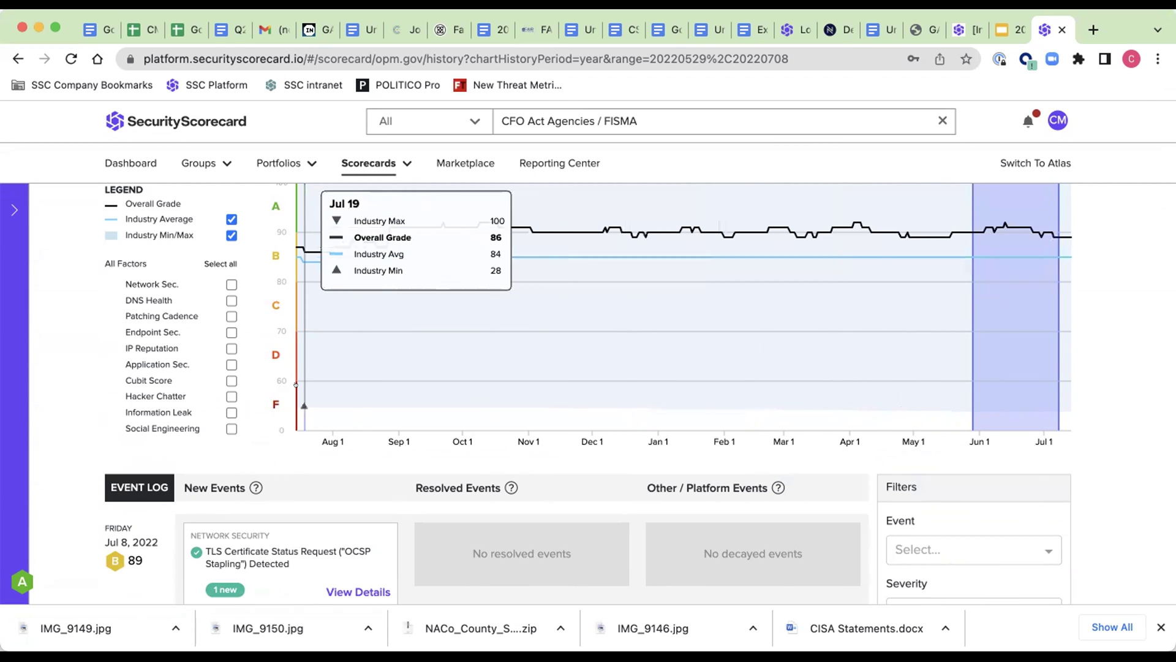
scroll(296, 384, "down", 2)
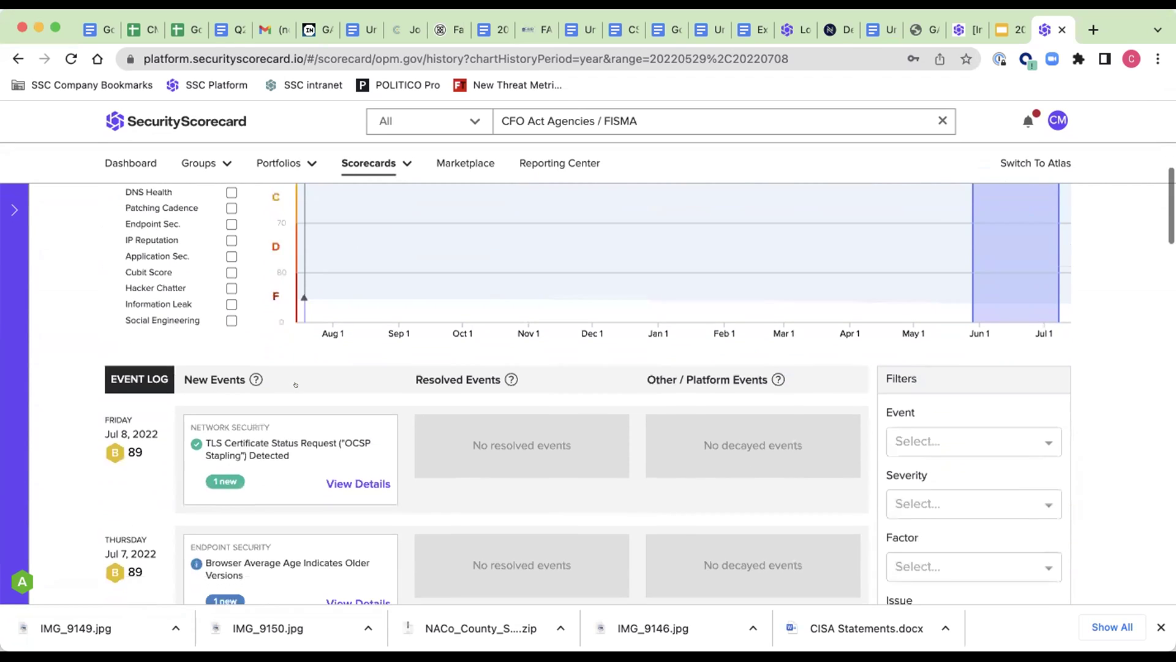
scroll(296, 385, "up", 5)
scroll(296, 384, "up", 2)
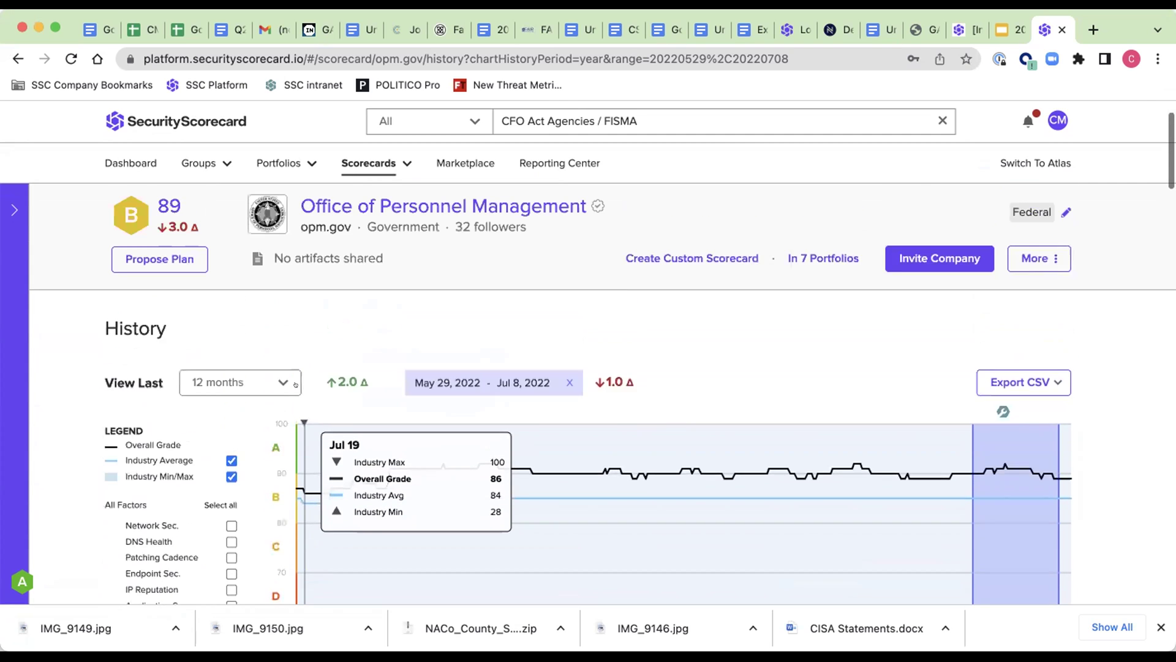